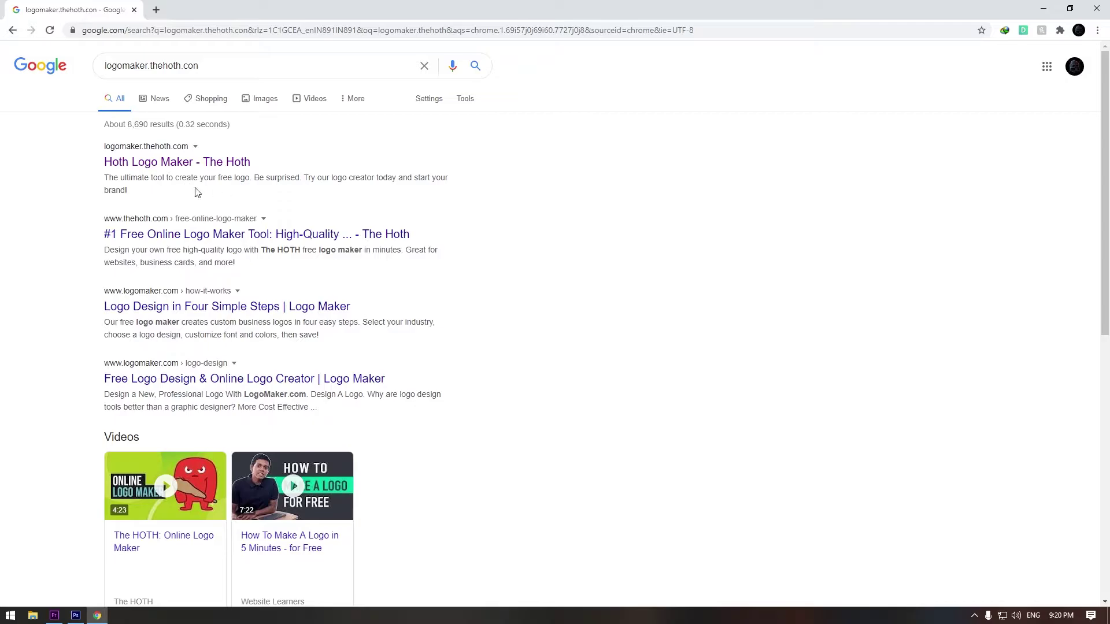
Step: Open the Hoth Logo Maker search result in a new tab and close the search results tab
right_click(164, 169)
left_click(178, 176)
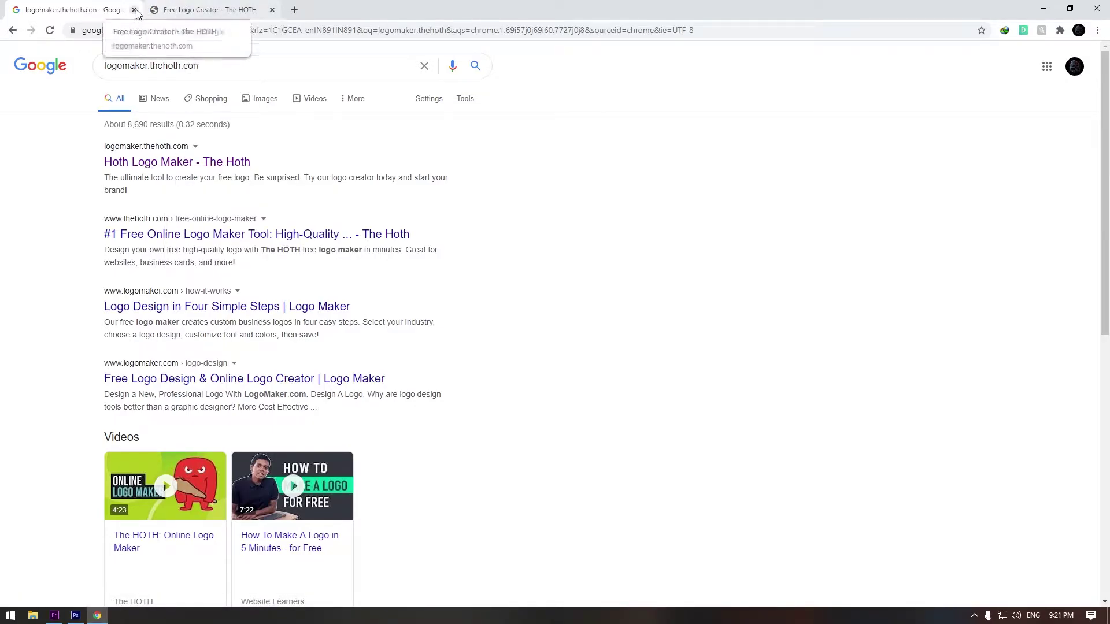
left_click(182, 6)
left_click(120, 10)
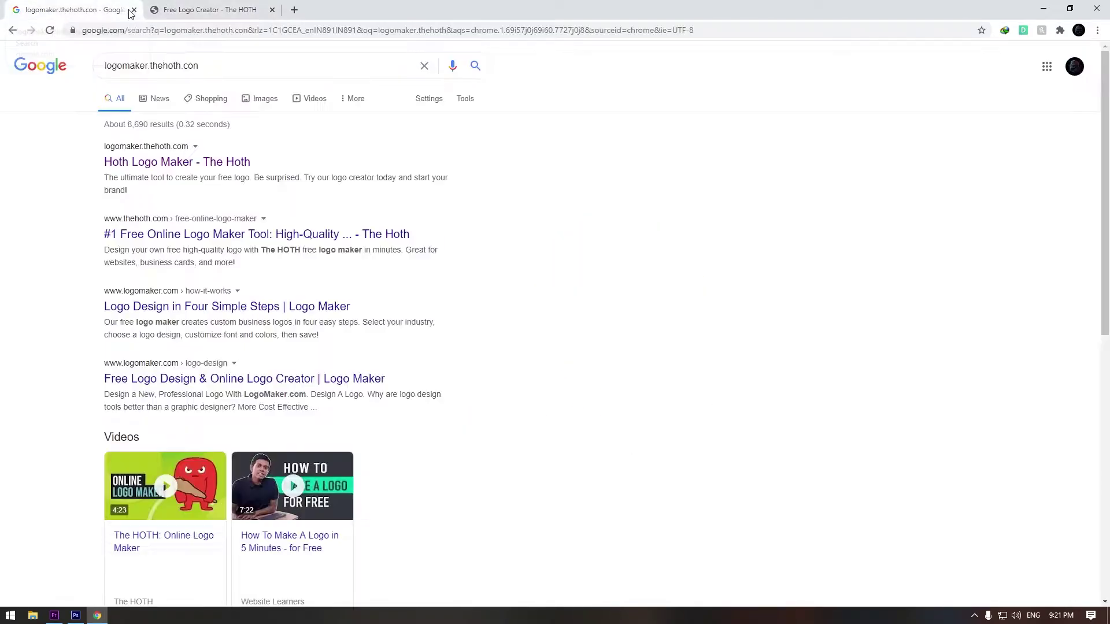
left_click(134, 10)
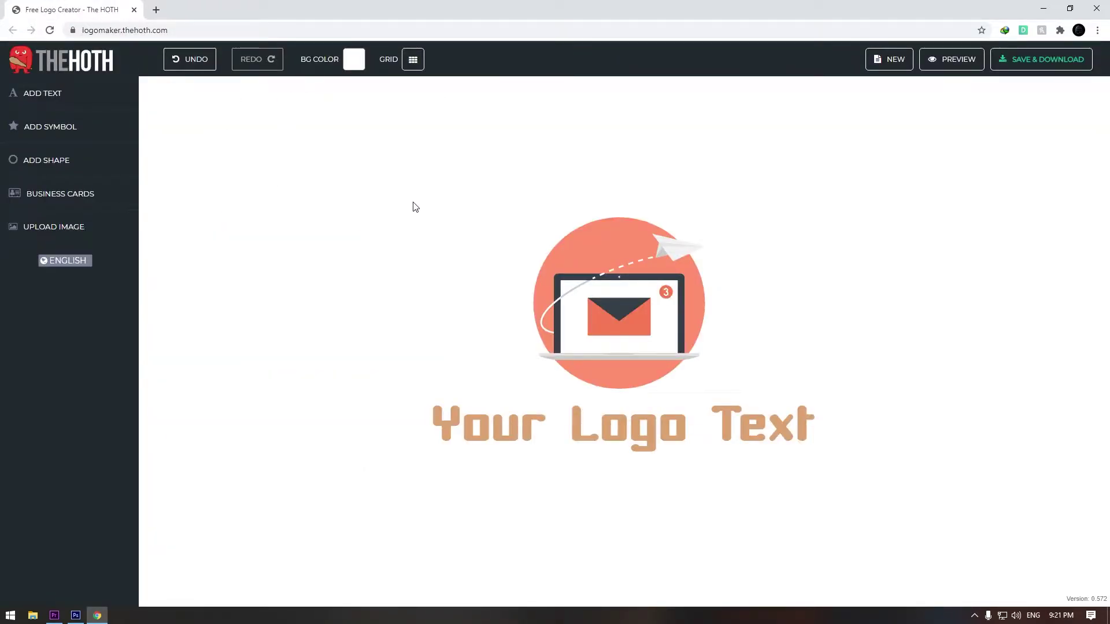
Step: Delete the sample laptop symbol and the "Your Logo Text" caption to empty the canvas
left_click(552, 284)
key("Delete")
left_click(623, 243)
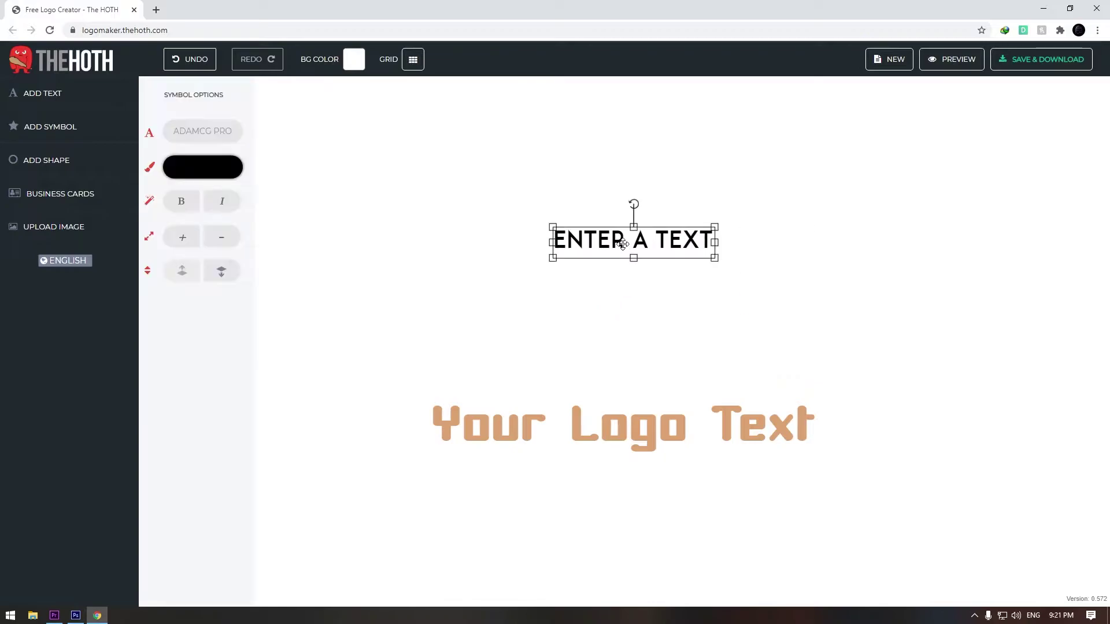
key("Delete")
left_click(636, 425)
left_click(874, 489)
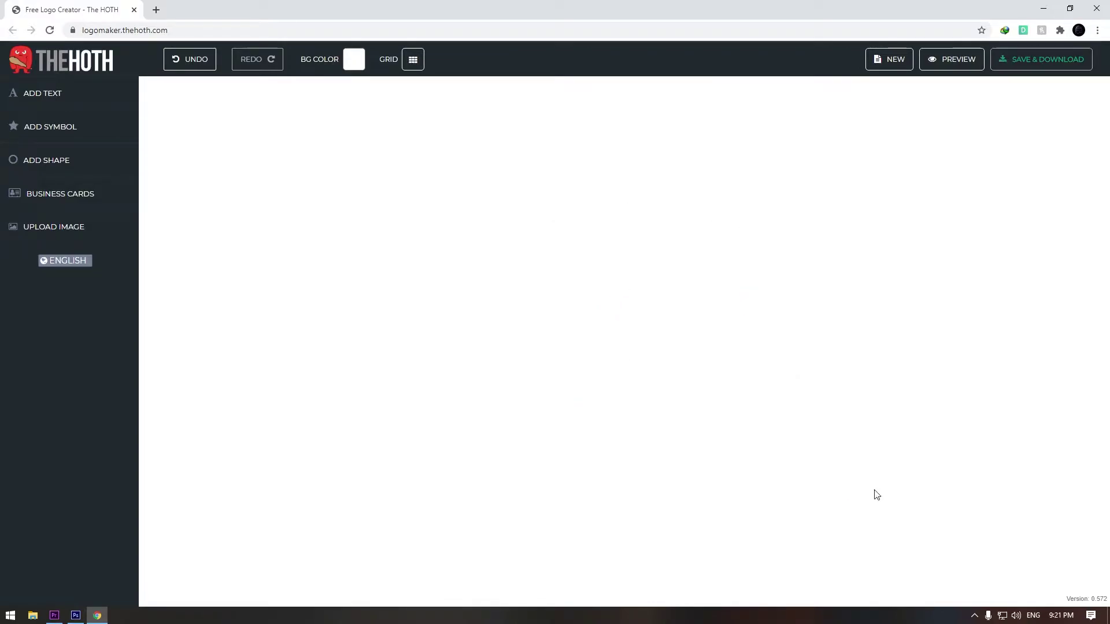
Step: Browse the symbol library's categories, including Bar And Pub, Business, Time and Tools
left_click(108, 132)
scroll(173, 228, "down", 1)
scroll(172, 202, "up", 1)
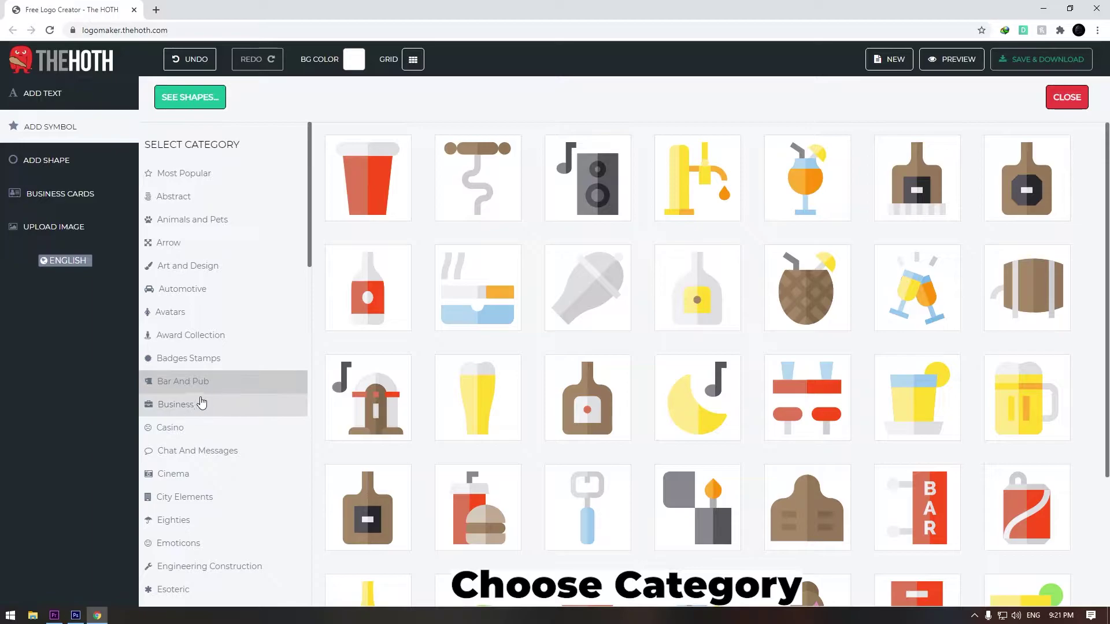
scroll(205, 407, "down", 4)
scroll(205, 407, "down", 10)
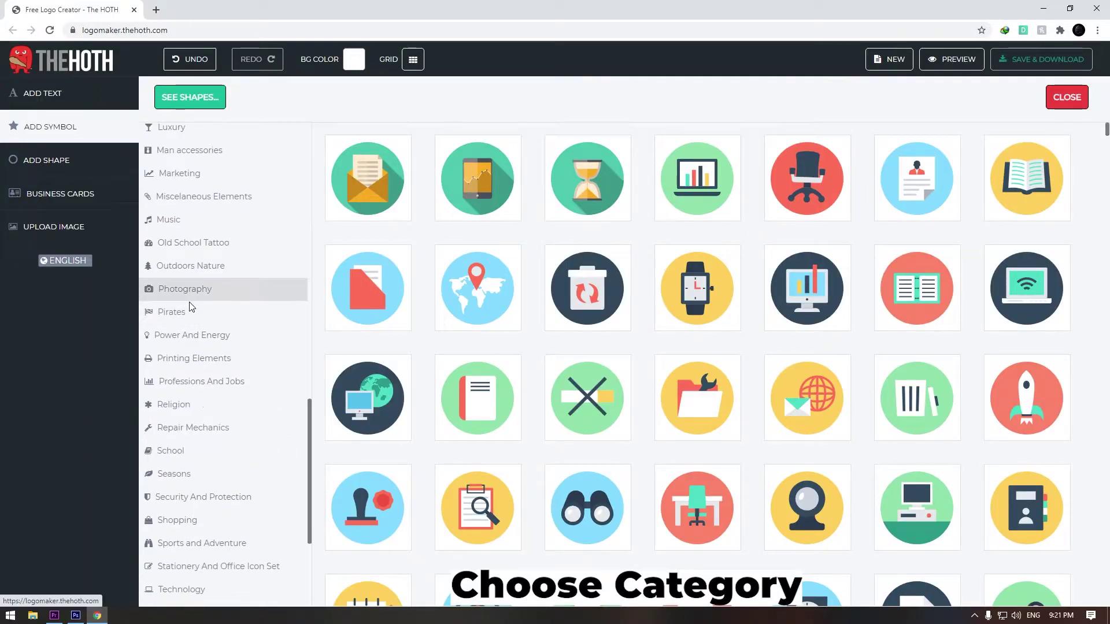
scroll(253, 308, "down", 4)
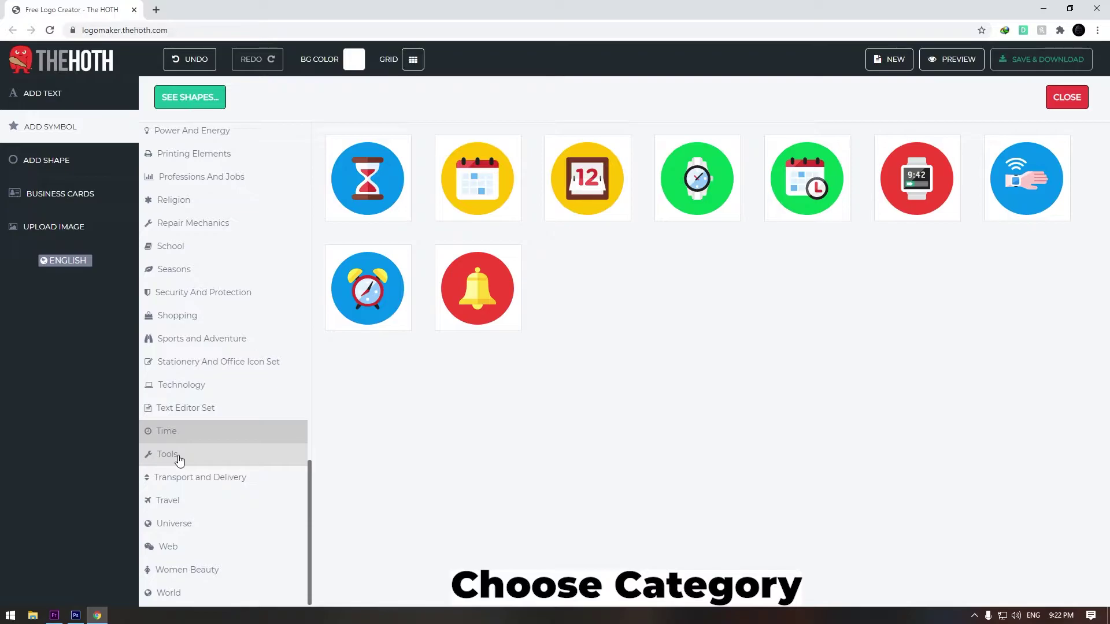
left_click(179, 459)
scroll(370, 457, "down", 20)
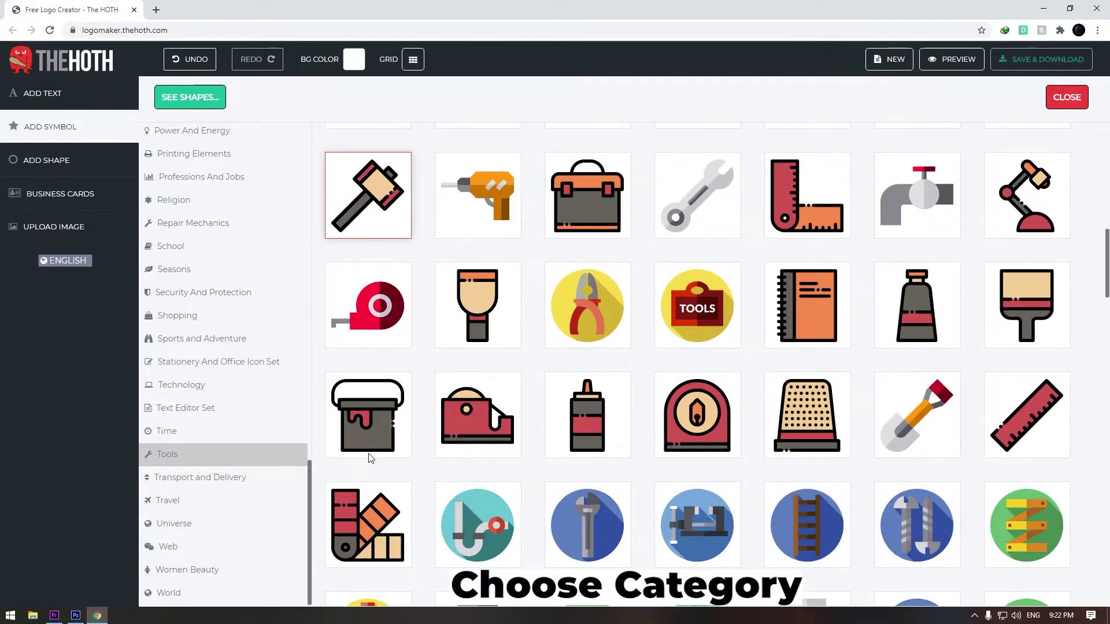
scroll(368, 453, "down", 15)
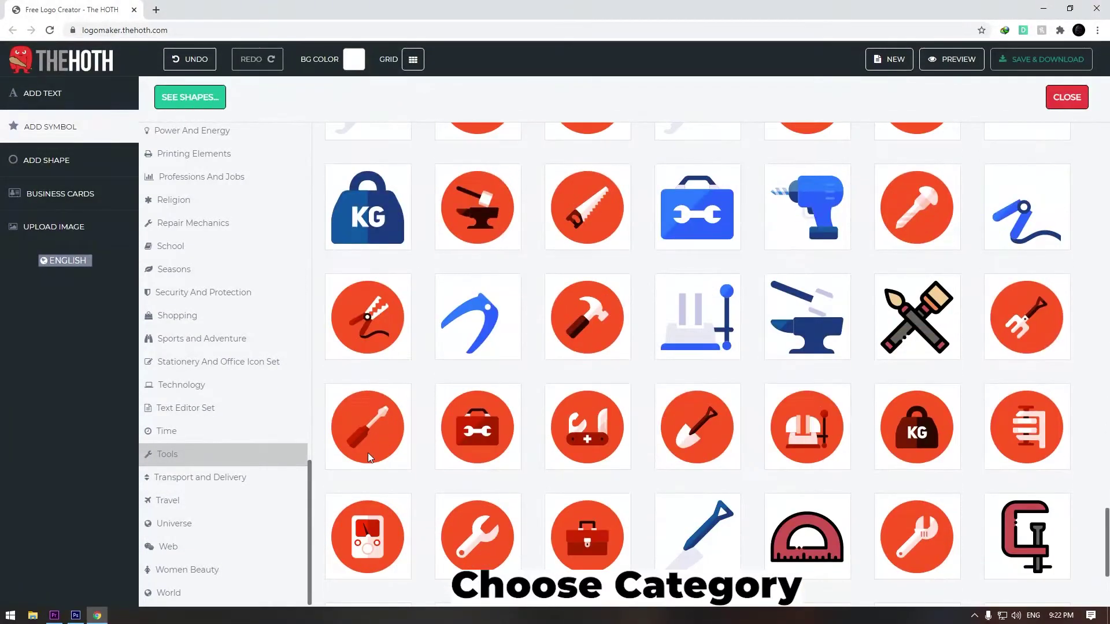
Step: Insert the blue Eiffel Tower symbol from the Travel category, enlarged and placed in the upper middle of the canvas
left_click(211, 505)
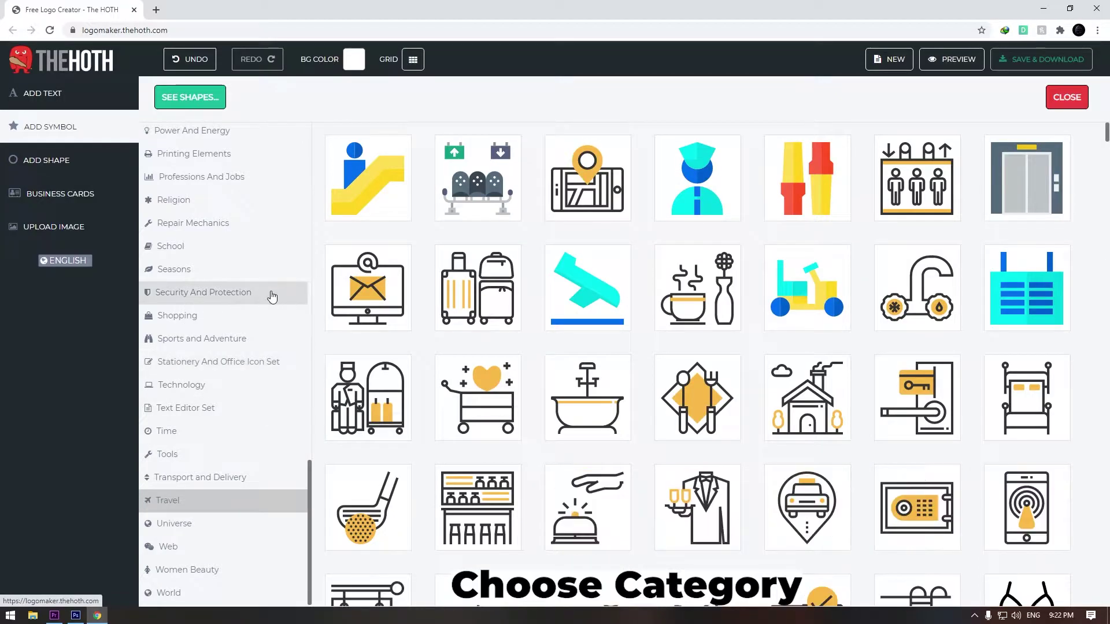
scroll(560, 266, "down", 15)
scroll(560, 263, "up", 2)
scroll(560, 263, "down", 15)
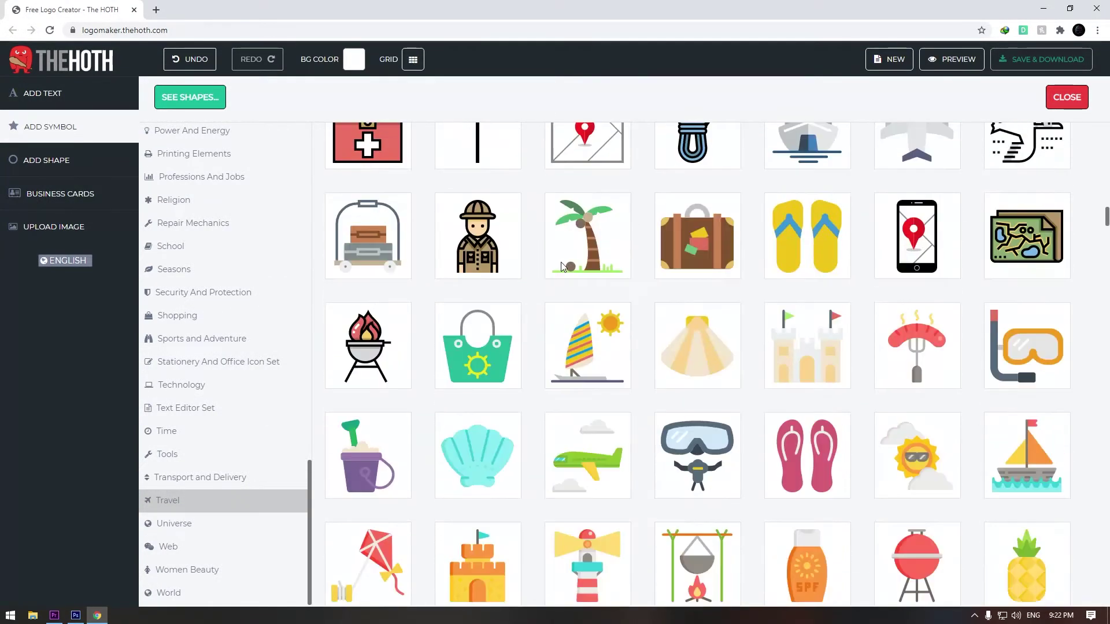
scroll(564, 263, "down", 12)
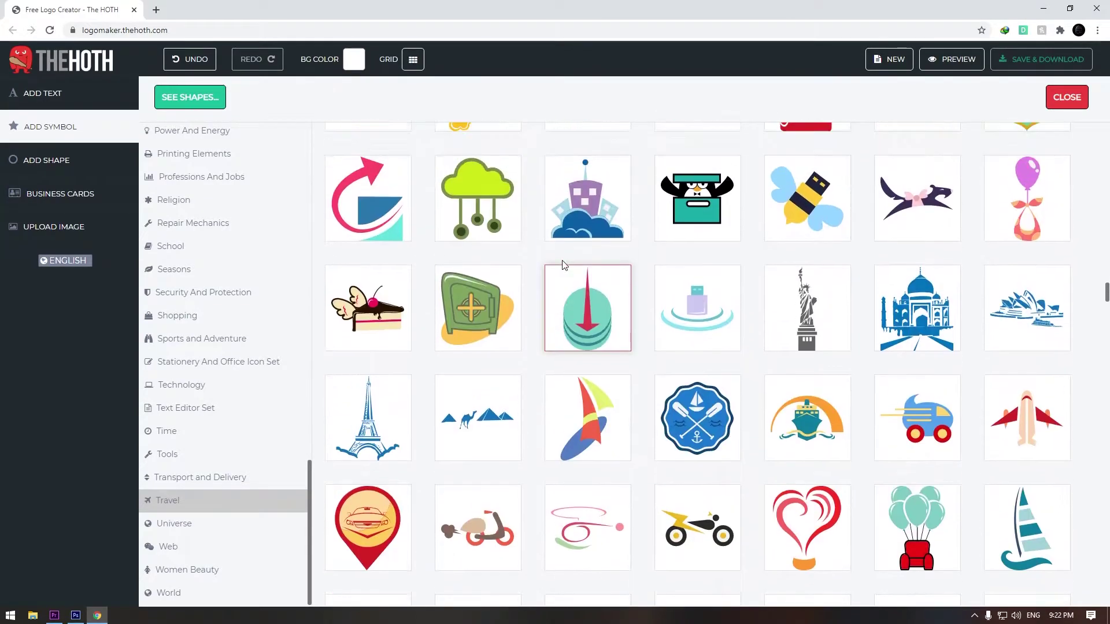
left_click(368, 419)
left_click_drag(393, 185, 753, 436)
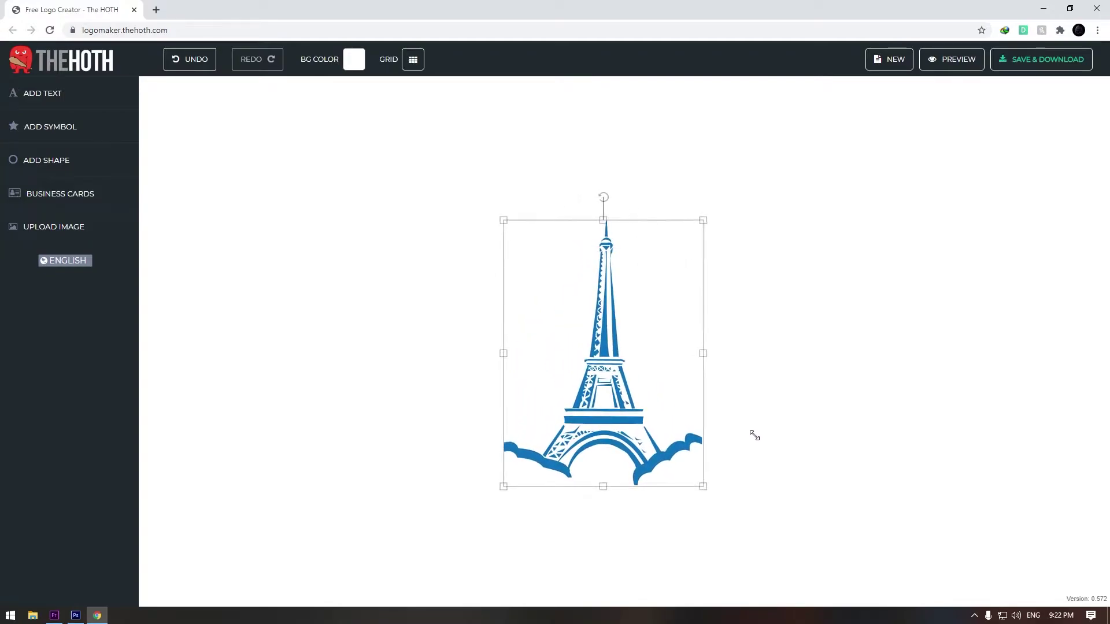
left_click_drag(627, 408, 607, 335)
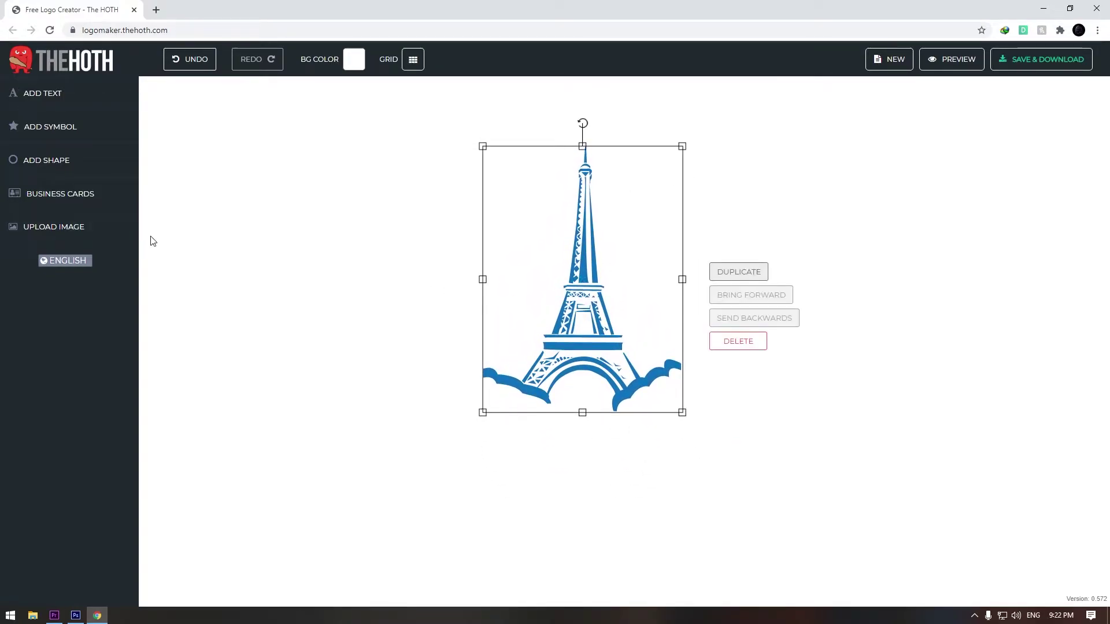
Step: Add a text object reading "LETS TRAVEL" to the logo
left_click(51, 100)
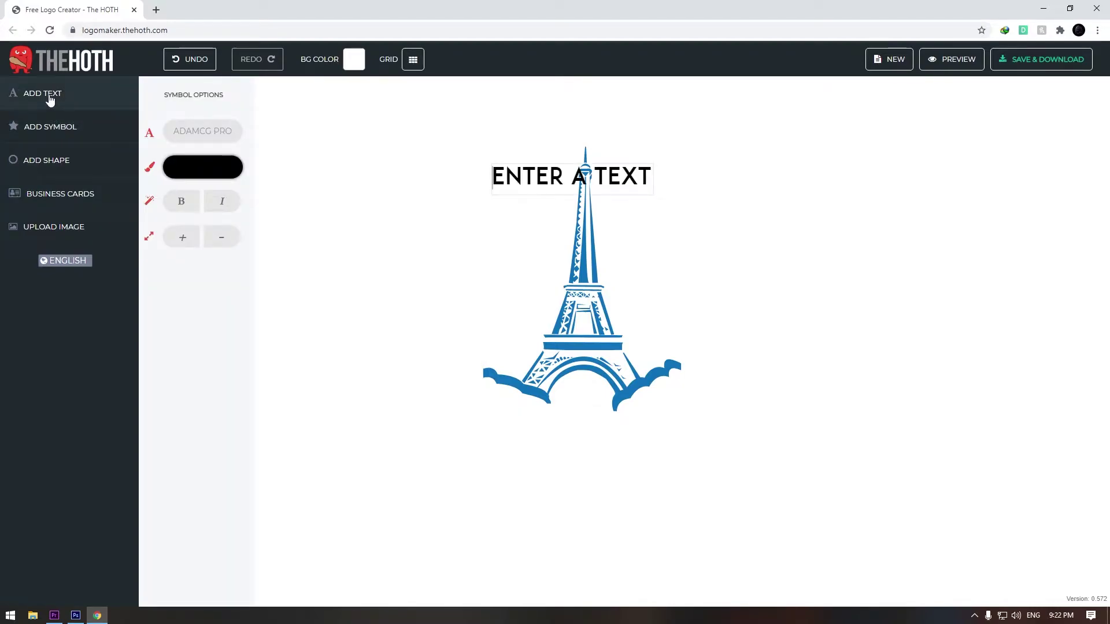
triple_click(548, 178)
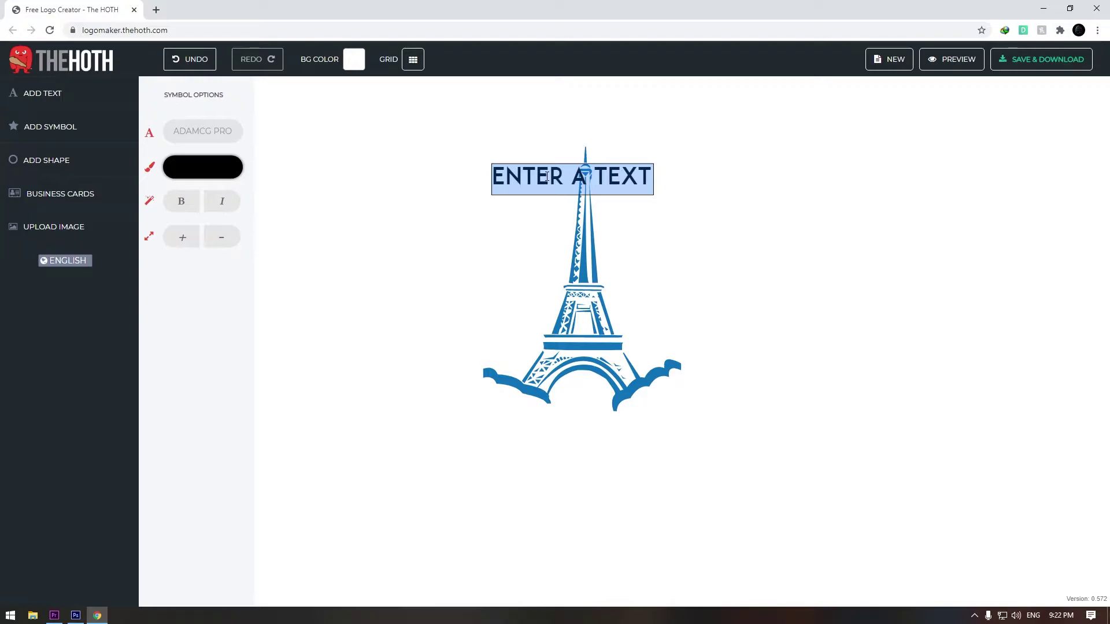
type("LETS ")
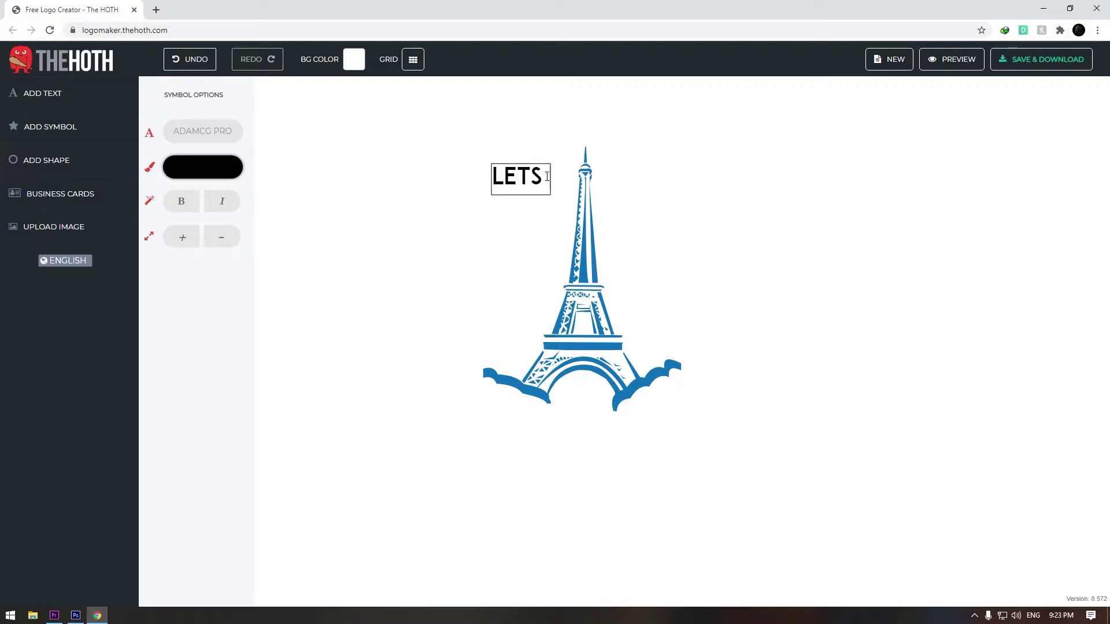
type("TRAVEL")
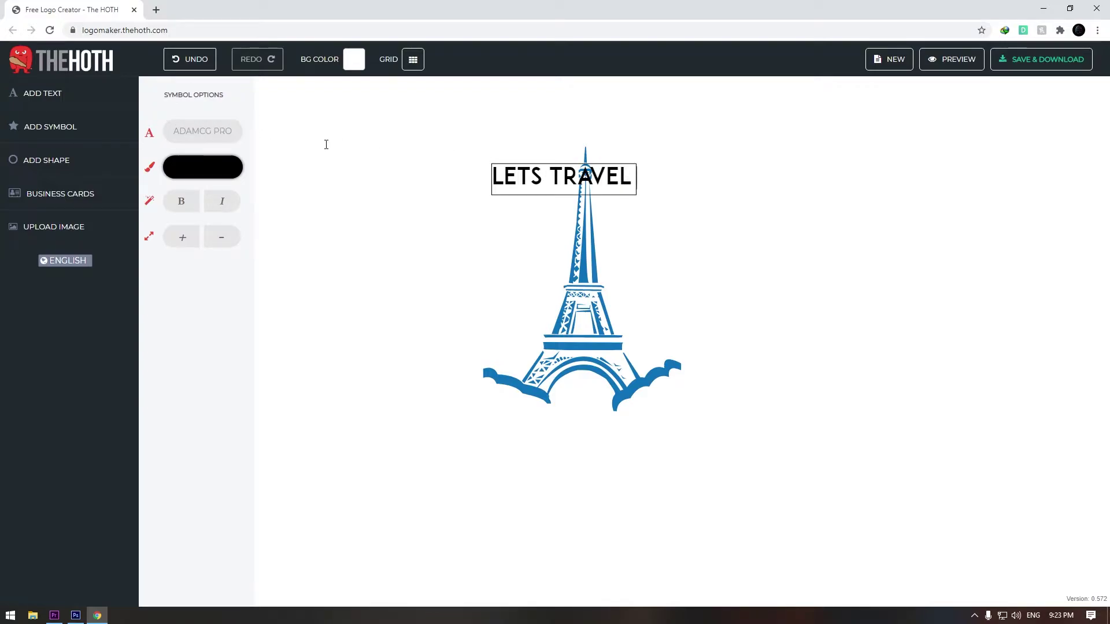
left_click(470, 146)
Step: Move the LETS TRAVEL text directly beneath the Eiffel Tower and enlarge it to slightly wider than the symbol
left_click(539, 175)
left_click_drag(539, 175, 558, 432)
left_click_drag(559, 432, 561, 426)
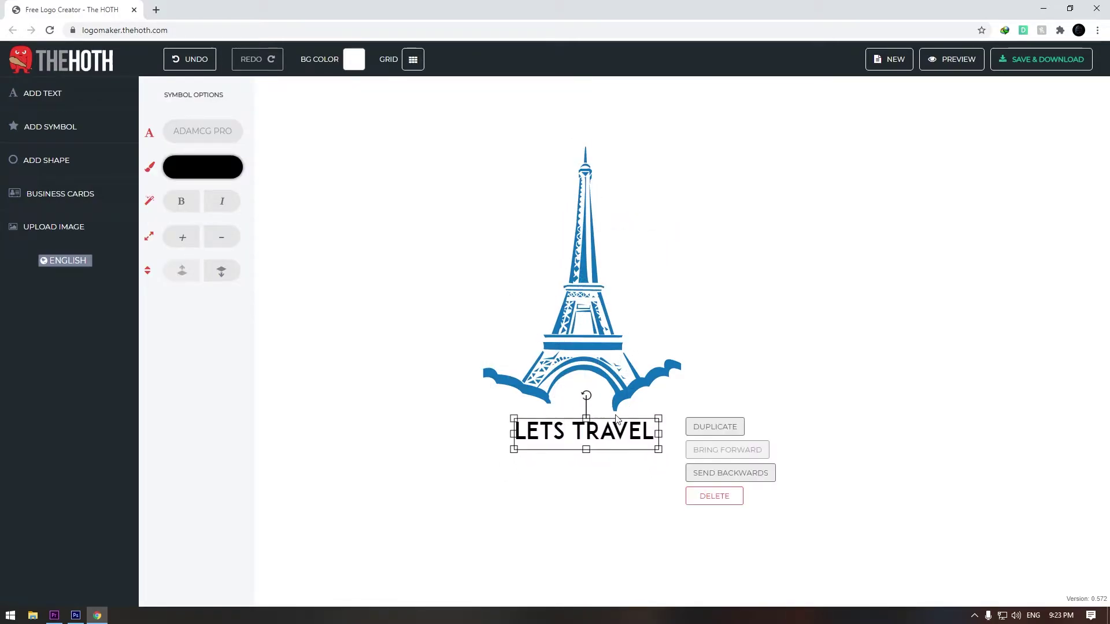
left_click_drag(659, 450, 598, 444)
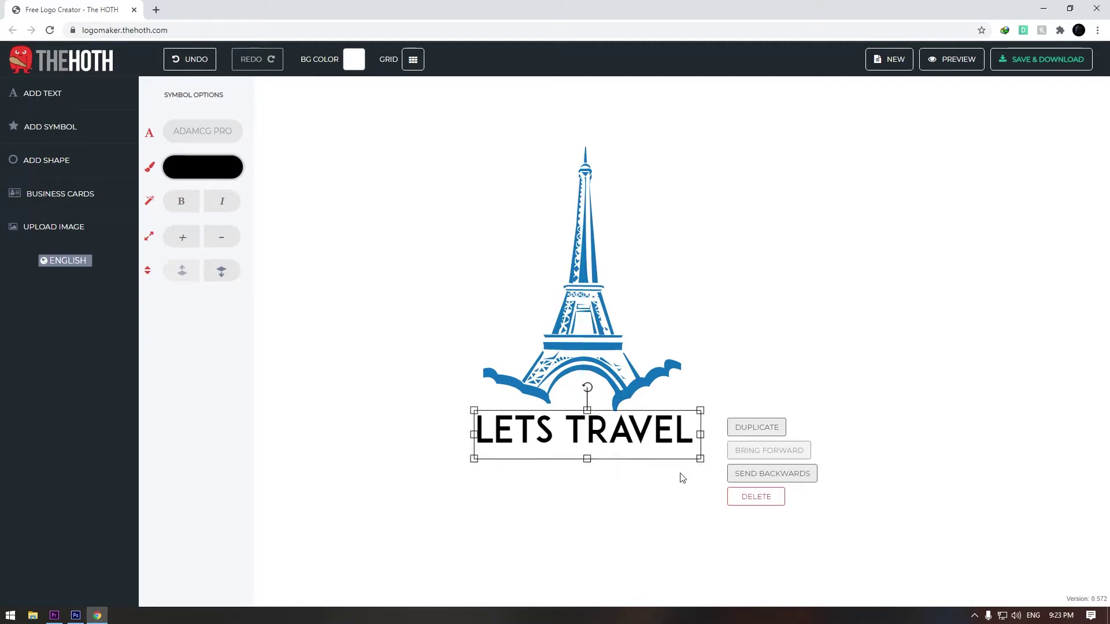
left_click_drag(706, 465, 725, 477)
mouse_move(663, 443)
left_mouse_down()
mouse_move(644, 440)
mouse_move(653, 439)
left_mouse_up()
left_click(634, 433)
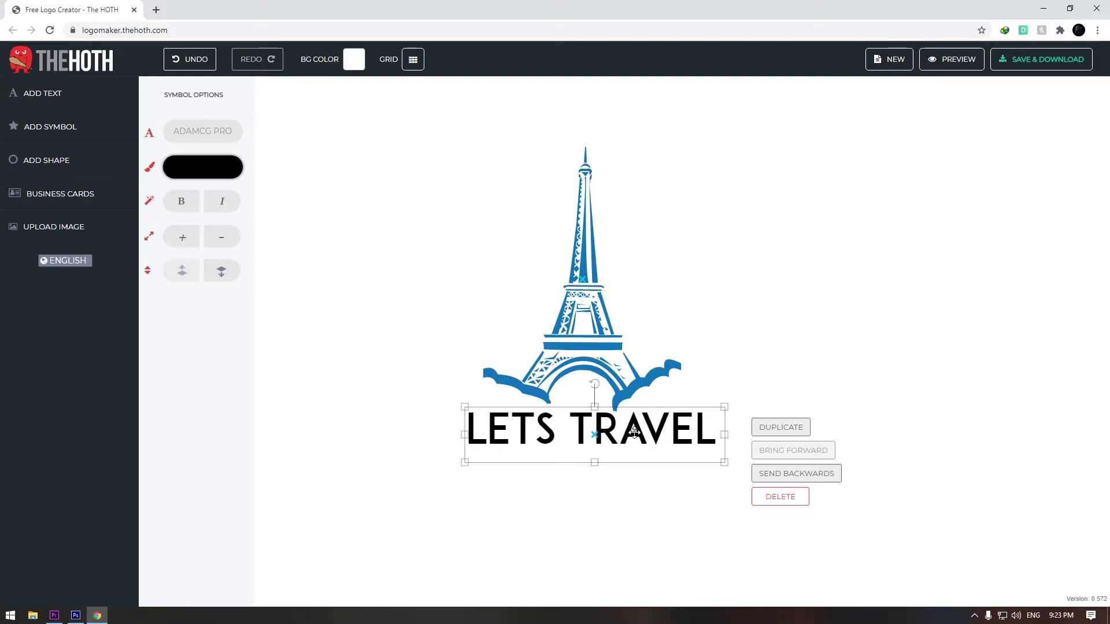
left_click_drag(634, 432, 634, 432)
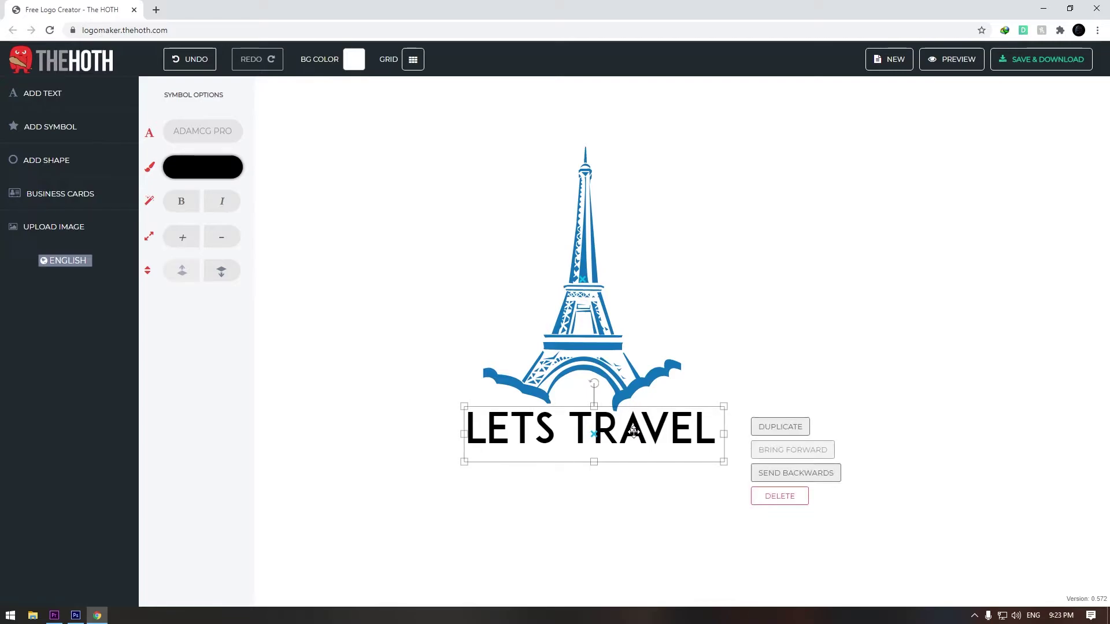
left_click(633, 432)
Step: Try the Cargo Bay font on the logo text and reposition the text under the tower
left_click(208, 130)
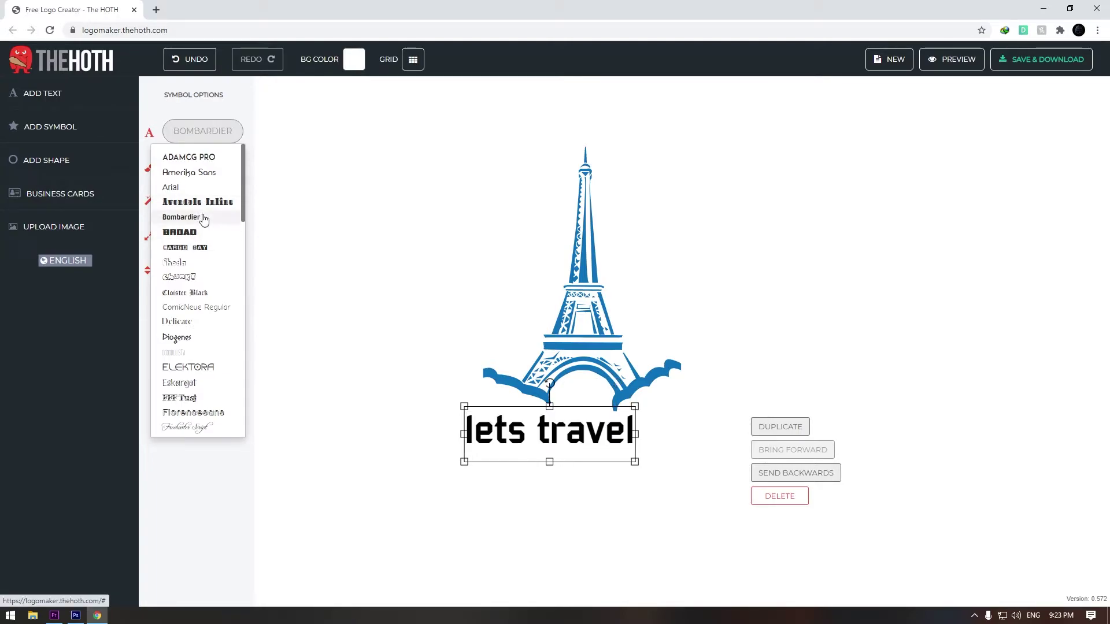
left_click(197, 251)
left_click_drag(567, 445, 543, 425)
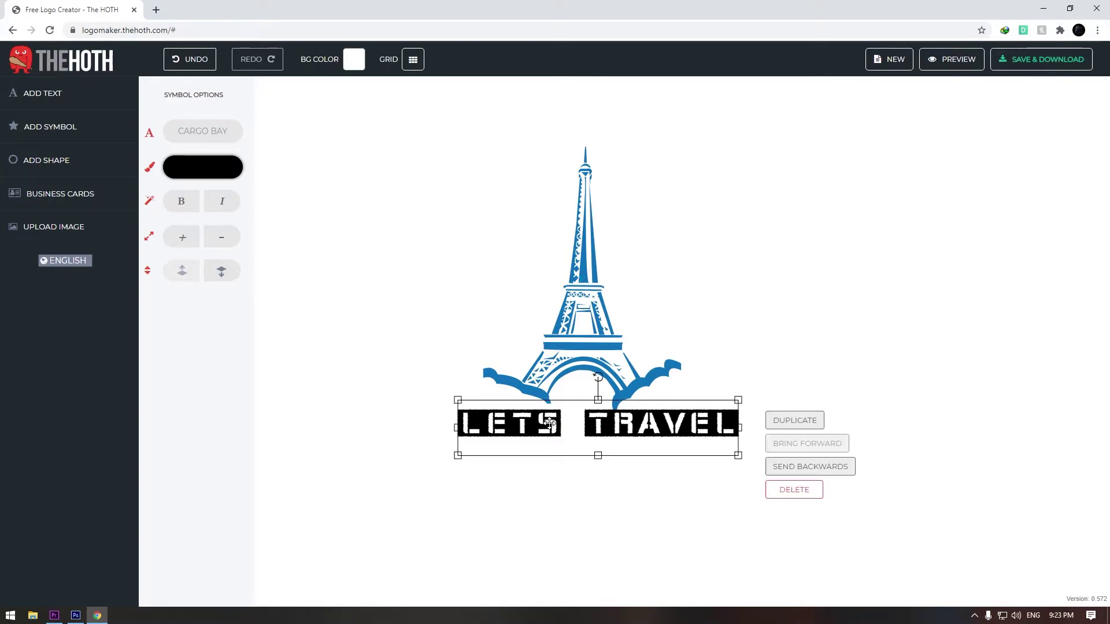
left_click_drag(550, 424, 549, 424)
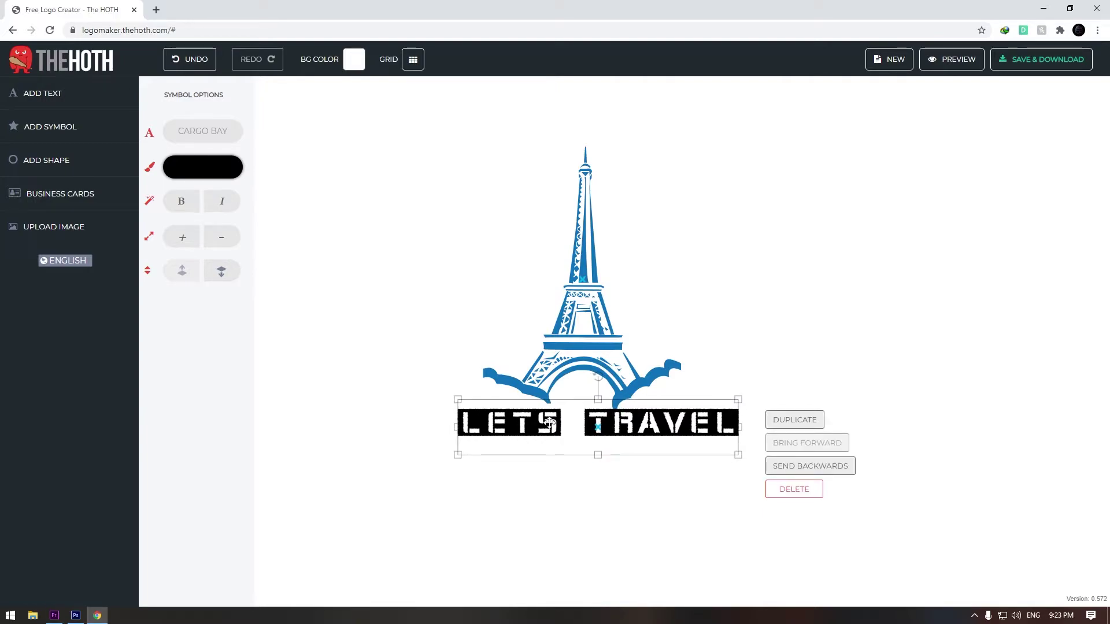
Step: Change the logo text's font to FFF Tusj, then enlarge and recentre the text beneath the tower
left_click(202, 131)
left_click(209, 292)
scroll(211, 298, "down", 2)
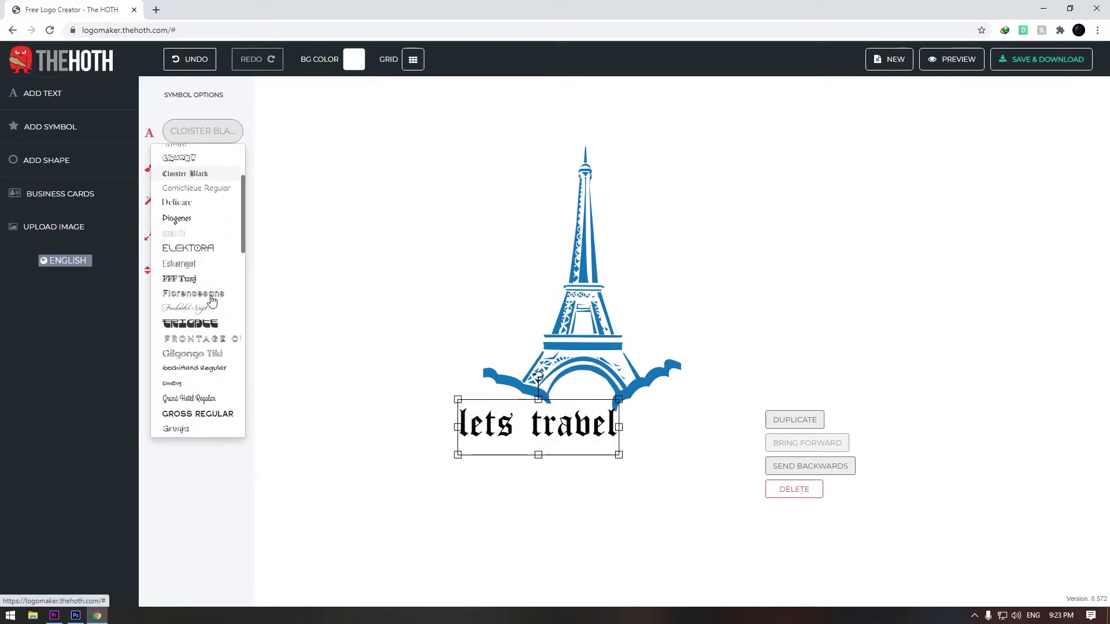
scroll(211, 297, "down", 1)
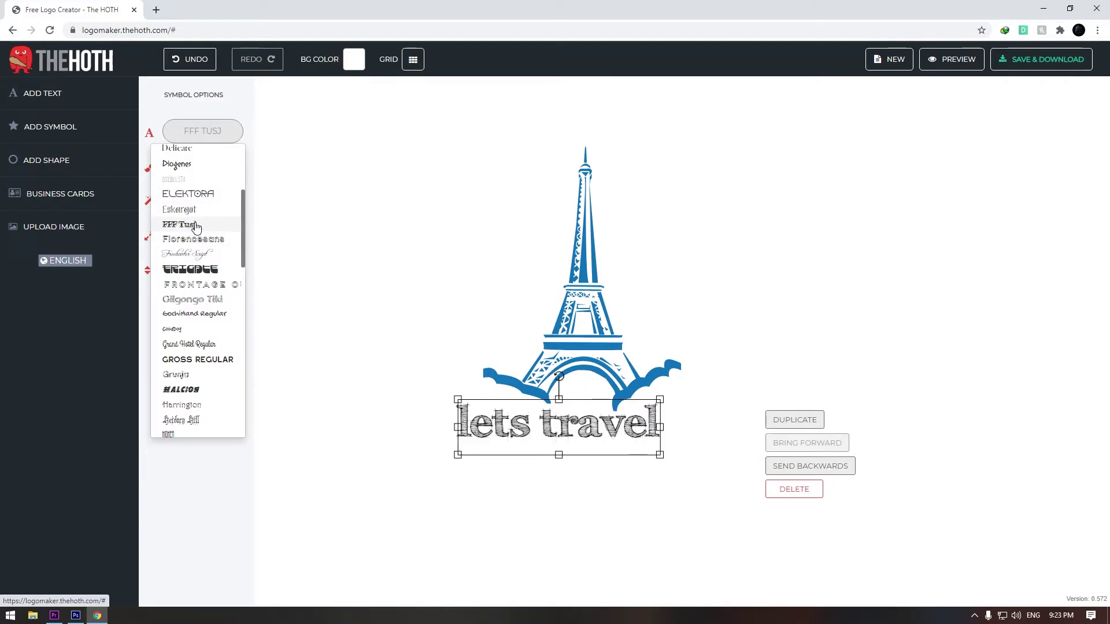
left_click(196, 226)
left_click_drag(659, 454, 719, 466)
left_click_drag(633, 433, 626, 434)
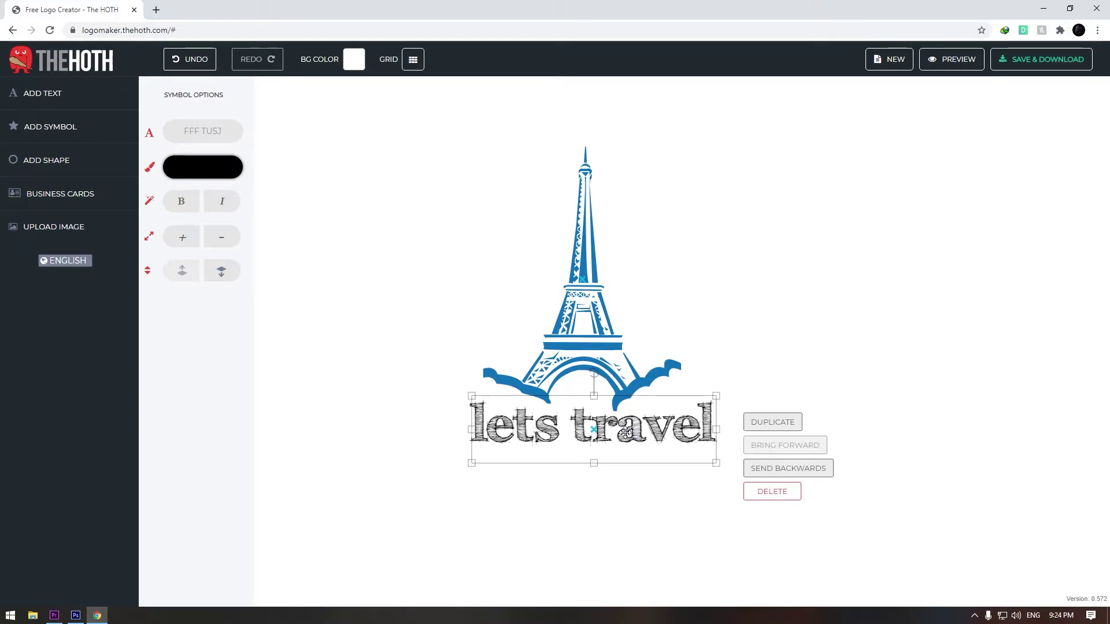
Step: Set the logo text's colour to teal (#0e96b8)
left_click(185, 173)
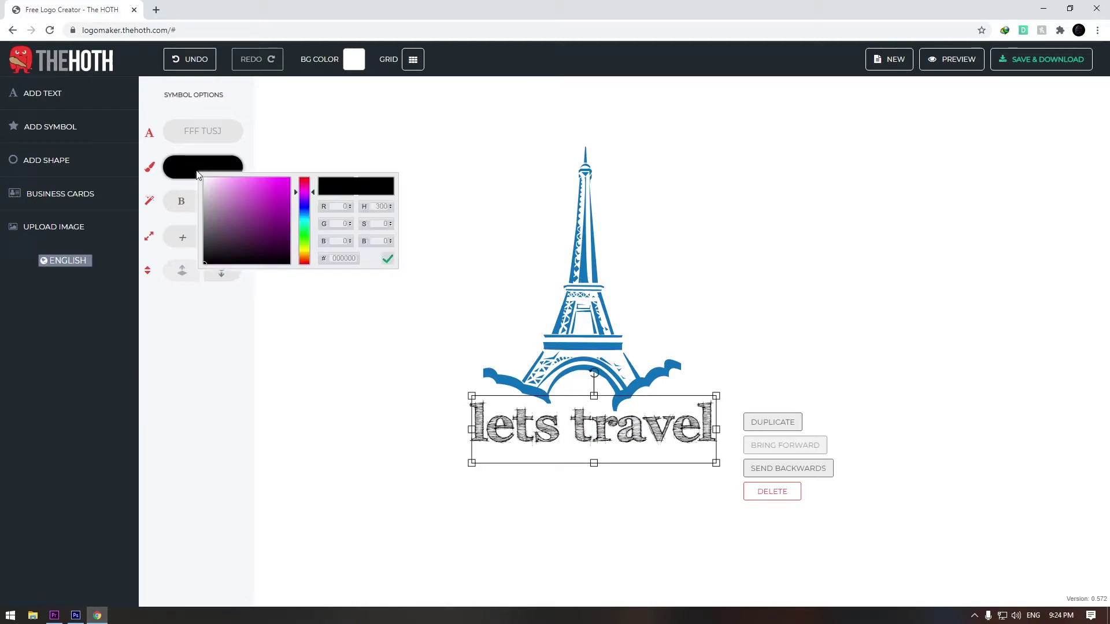
mouse_move(311, 192)
left_mouse_down()
mouse_move(310, 202)
mouse_move(283, 200)
mouse_move(310, 204)
mouse_move(310, 218)
left_mouse_up()
left_click(289, 182)
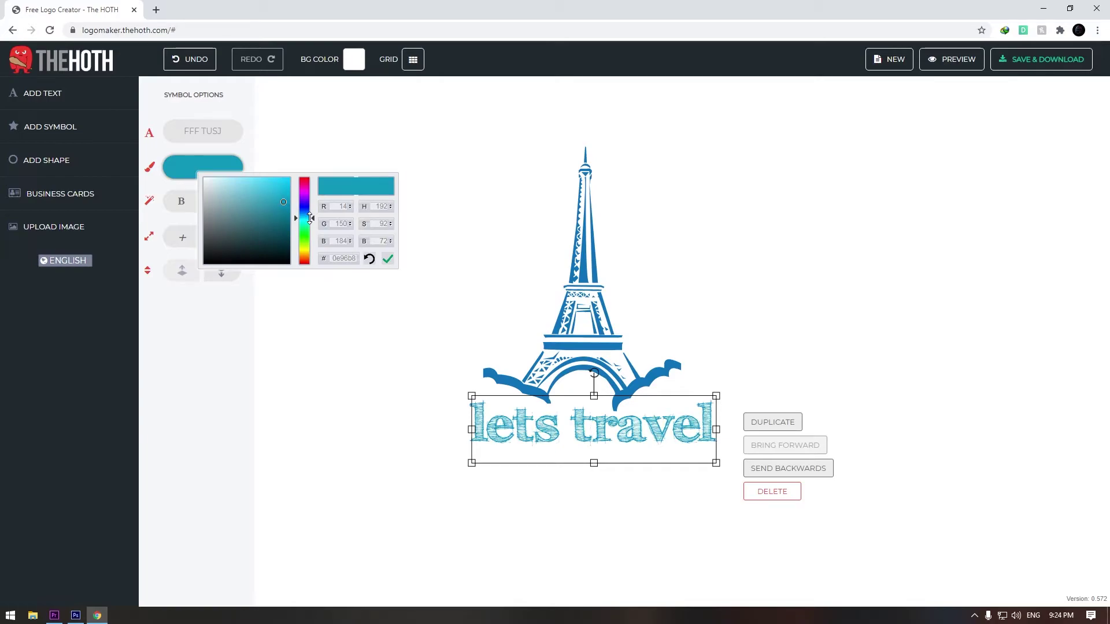
left_click(324, 129)
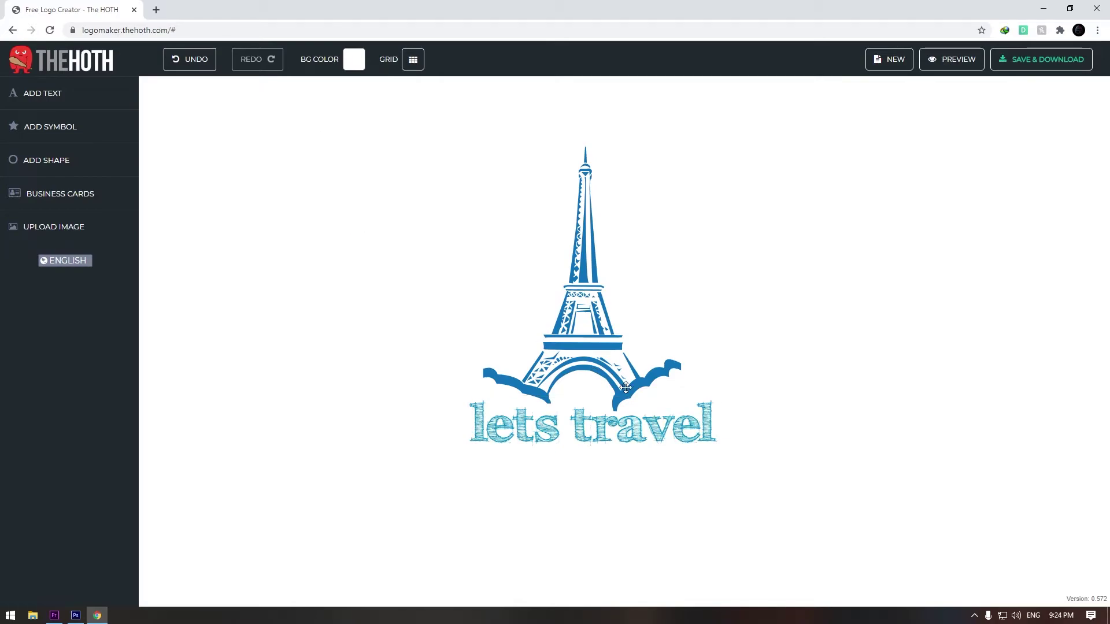
Step: Add a new text element, delete the duplicate placeholder, and place the remaining one beneath the lets travel text
left_click(600, 425)
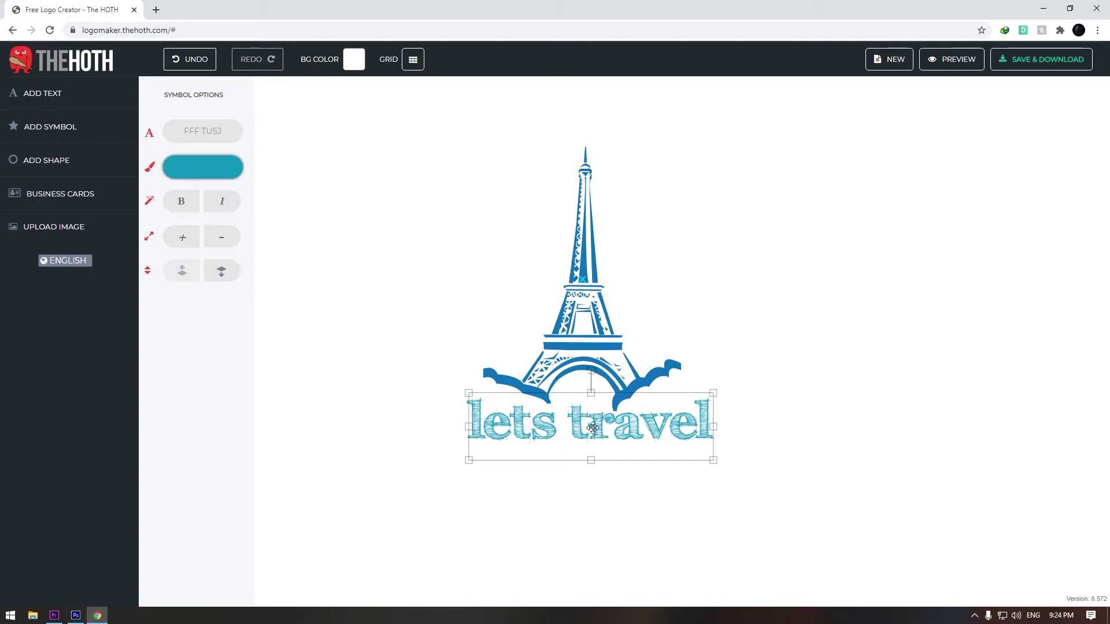
double_click(595, 431)
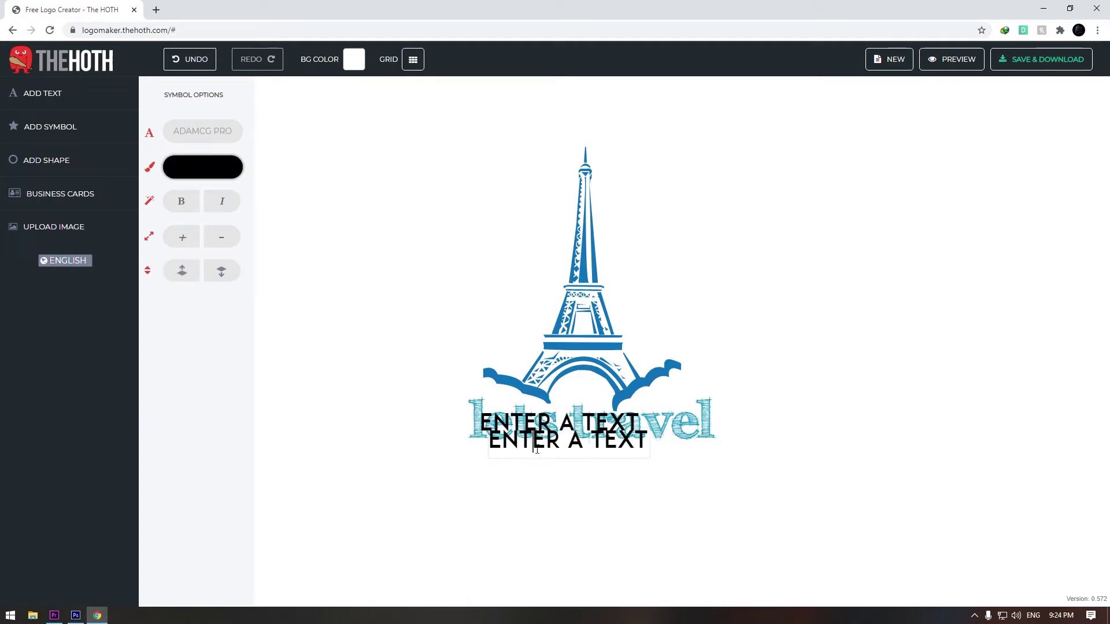
left_click(398, 447)
left_click(545, 457)
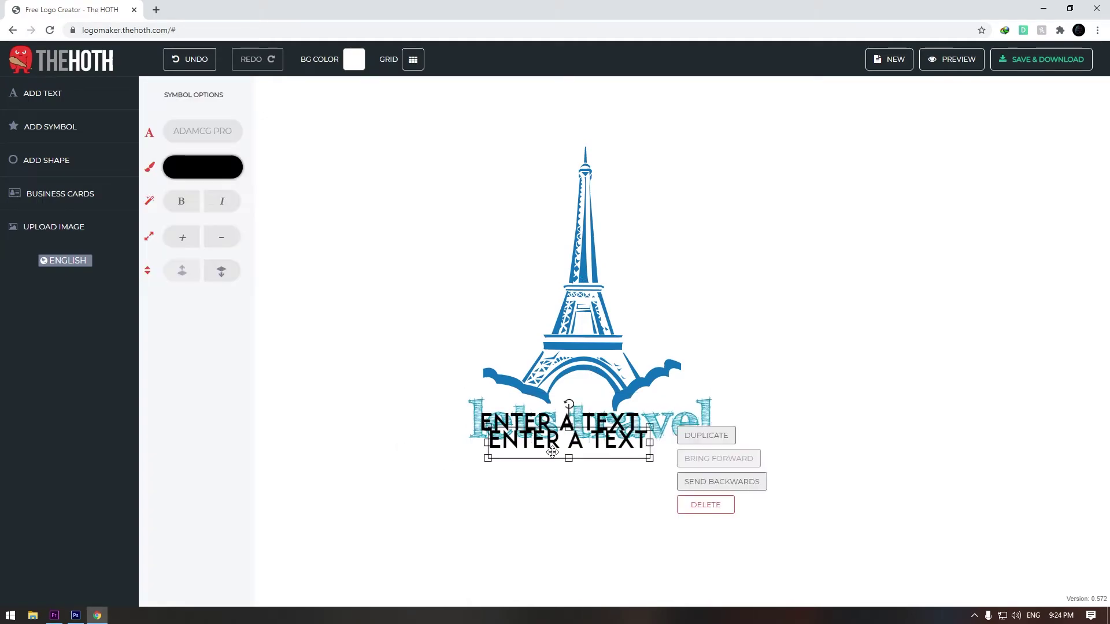
left_click(705, 505)
left_click(565, 421)
left_click_drag(565, 421, 582, 457)
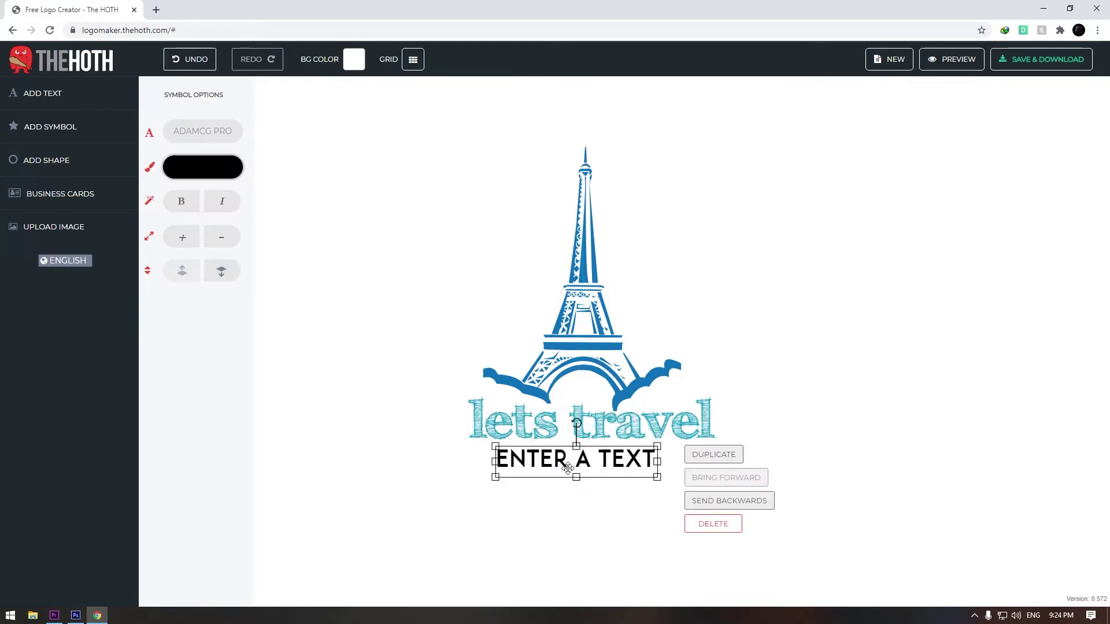
Step: Replace the placeholder text beneath lets travel with the tagline "TRAVEL IS MY LIFE"
left_click(562, 458)
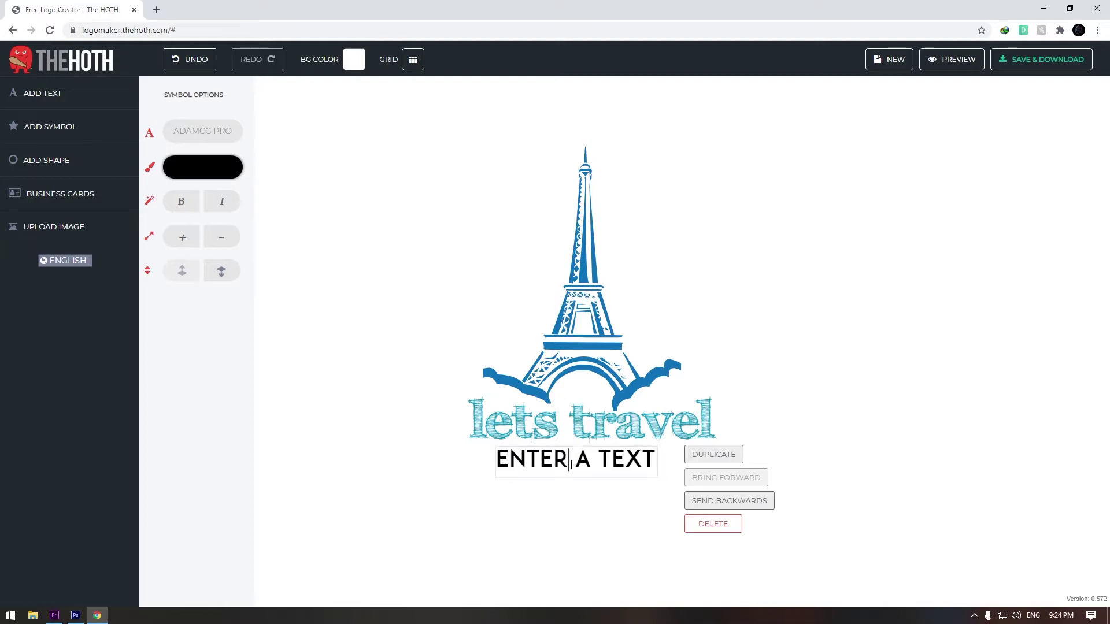
triple_click(571, 464)
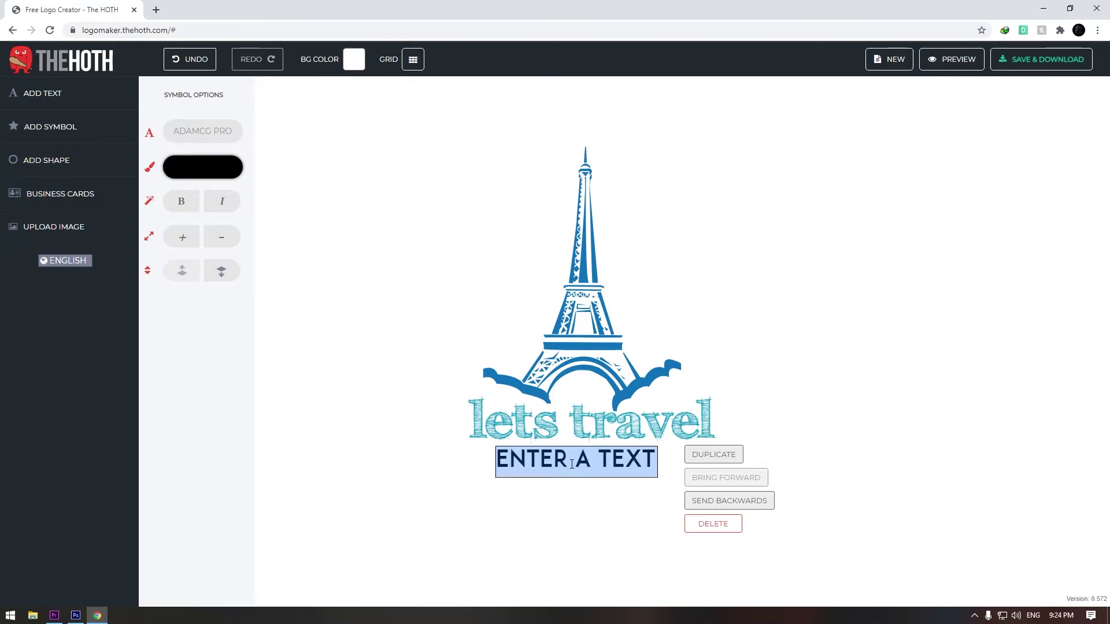
type("TRA")
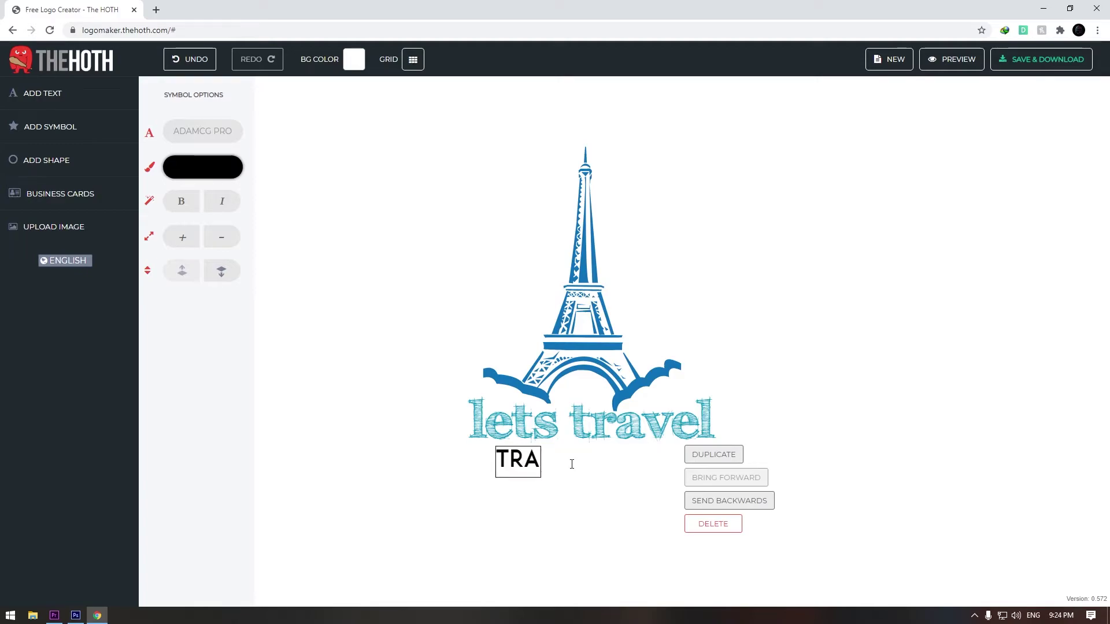
type("VEL IS M")
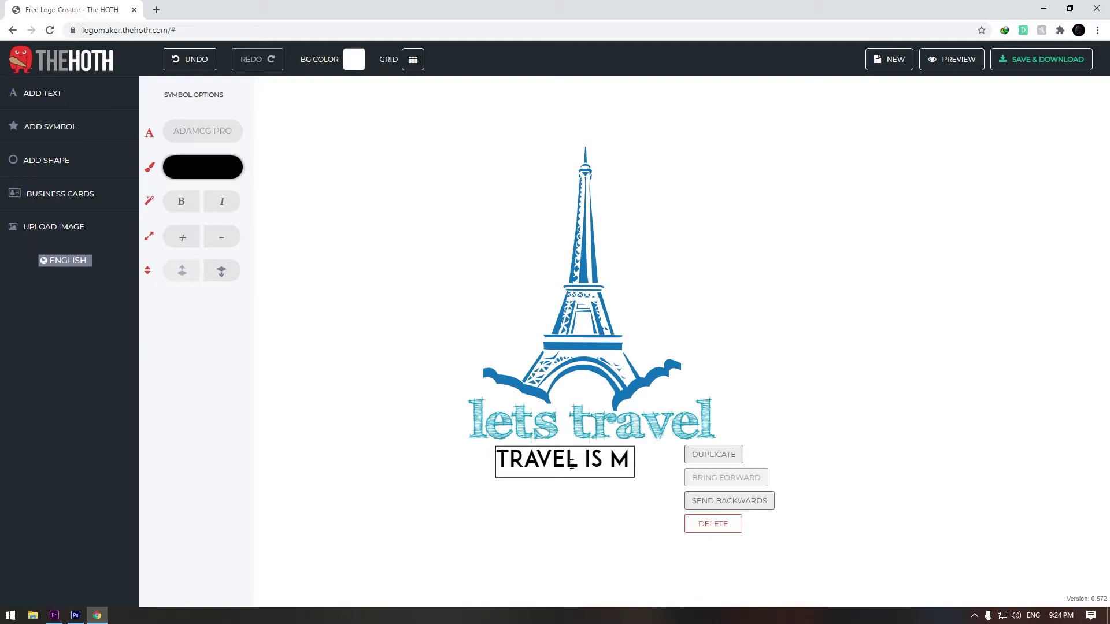
type("TYY LIFE")
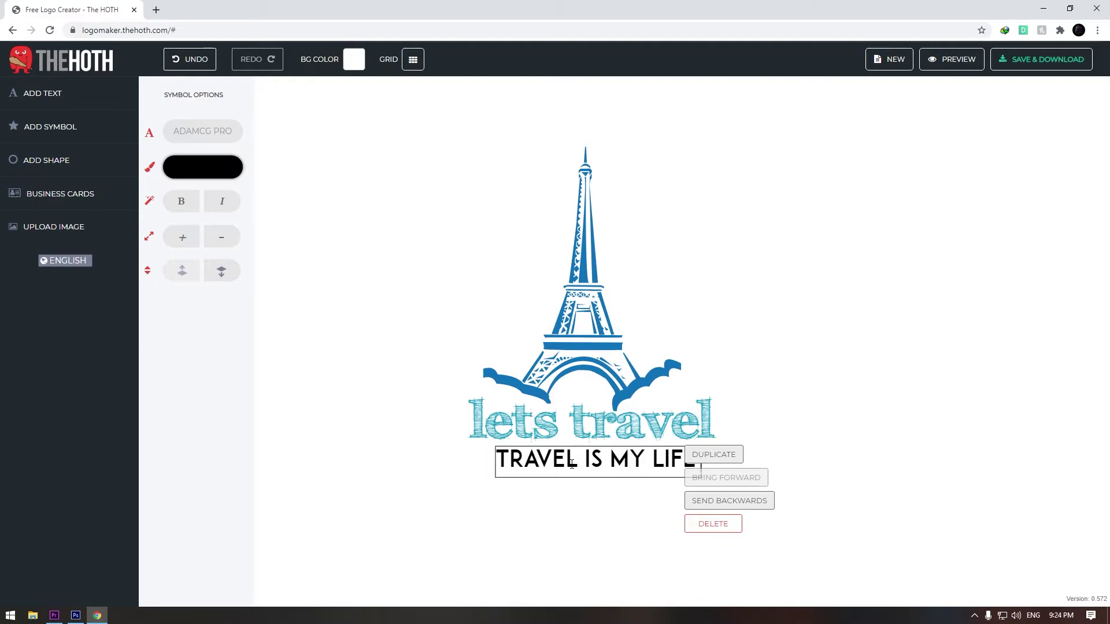
left_click(477, 368)
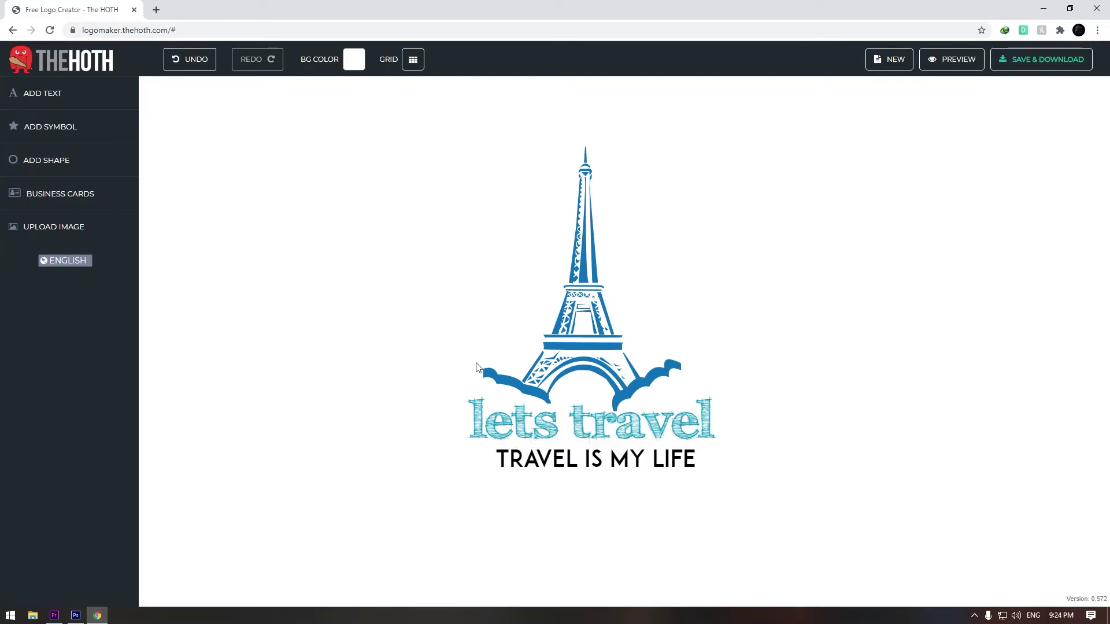
Step: Make the tagline slightly smaller and change its font to GochiHand Regular
left_click(579, 460)
left_click_drag(700, 477, 649, 460)
left_click(214, 132)
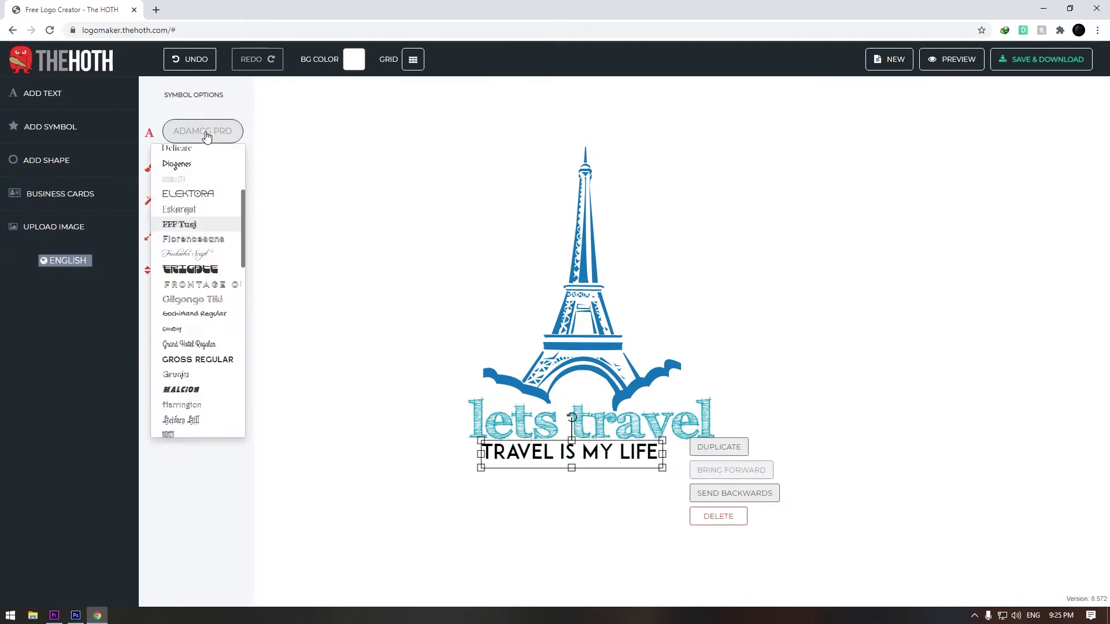
left_click(197, 319)
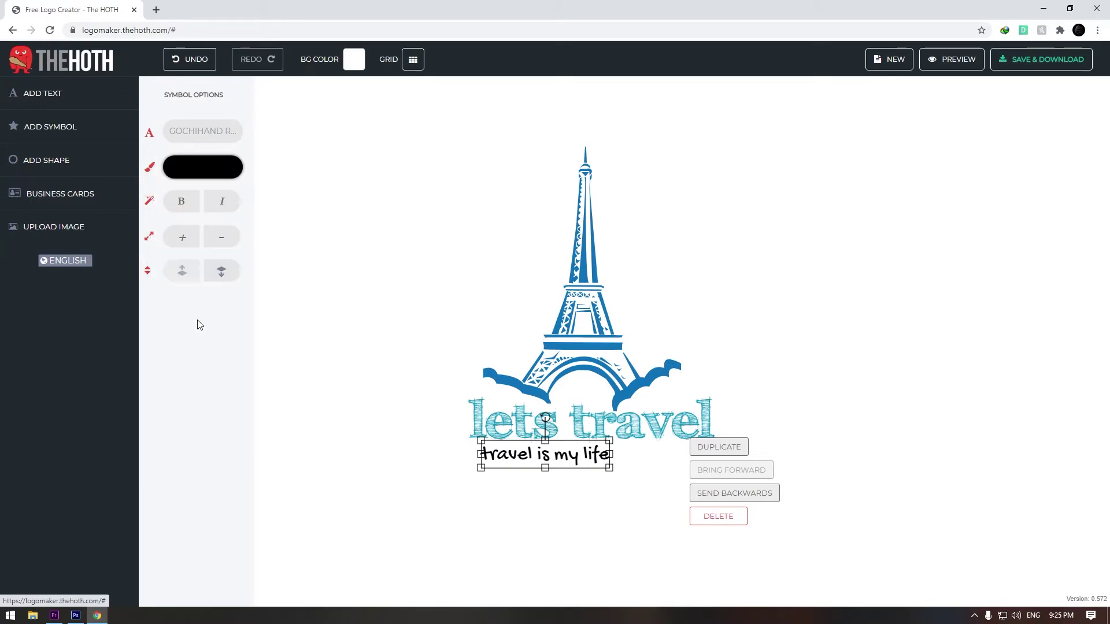
Step: Move the tagline closer to the centre beneath the lets travel text
mouse_move(529, 454)
left_mouse_down()
mouse_move(549, 455)
mouse_move(520, 454)
mouse_move(548, 452)
left_mouse_up()
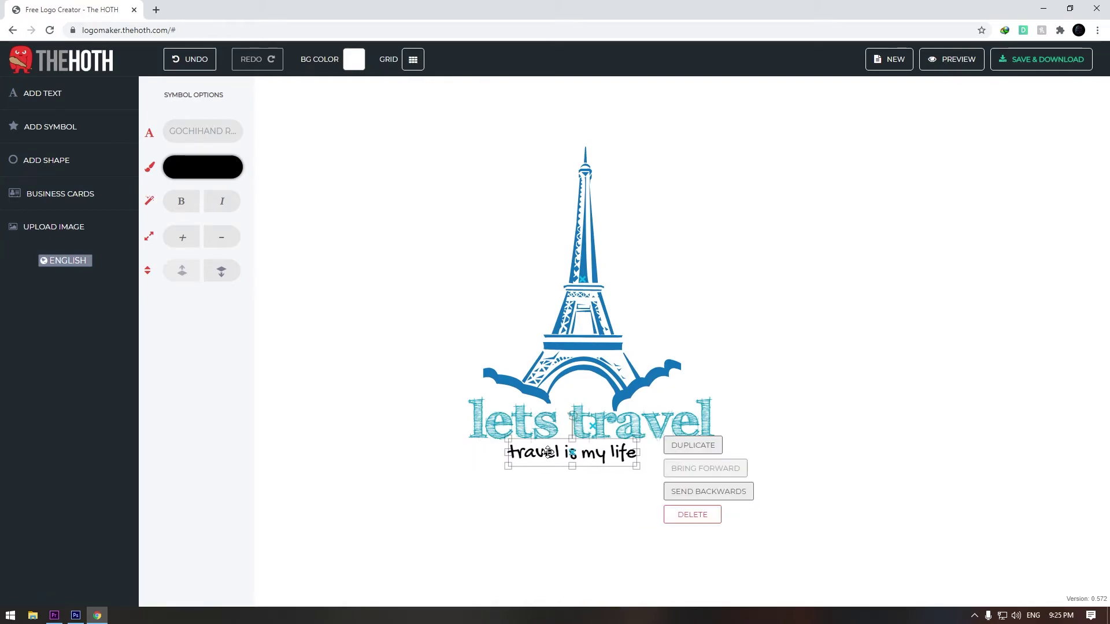
left_click(671, 414)
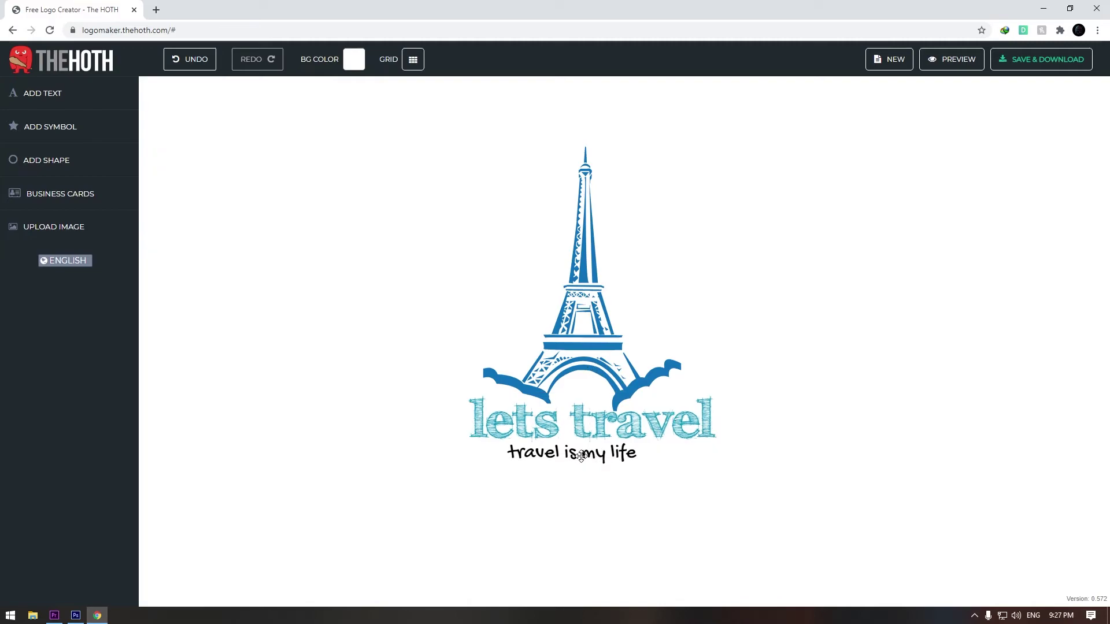
left_click(576, 456)
left_click_drag(577, 456, 585, 454)
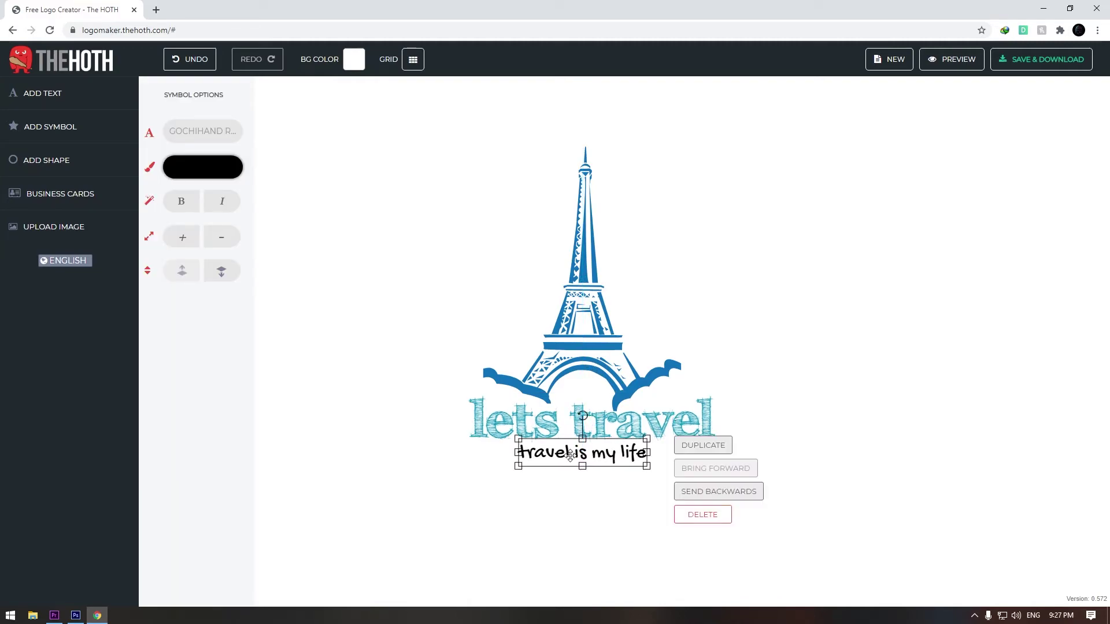
Step: Change the tagline's first word so that it reads "travelling is my life"
left_click(569, 451)
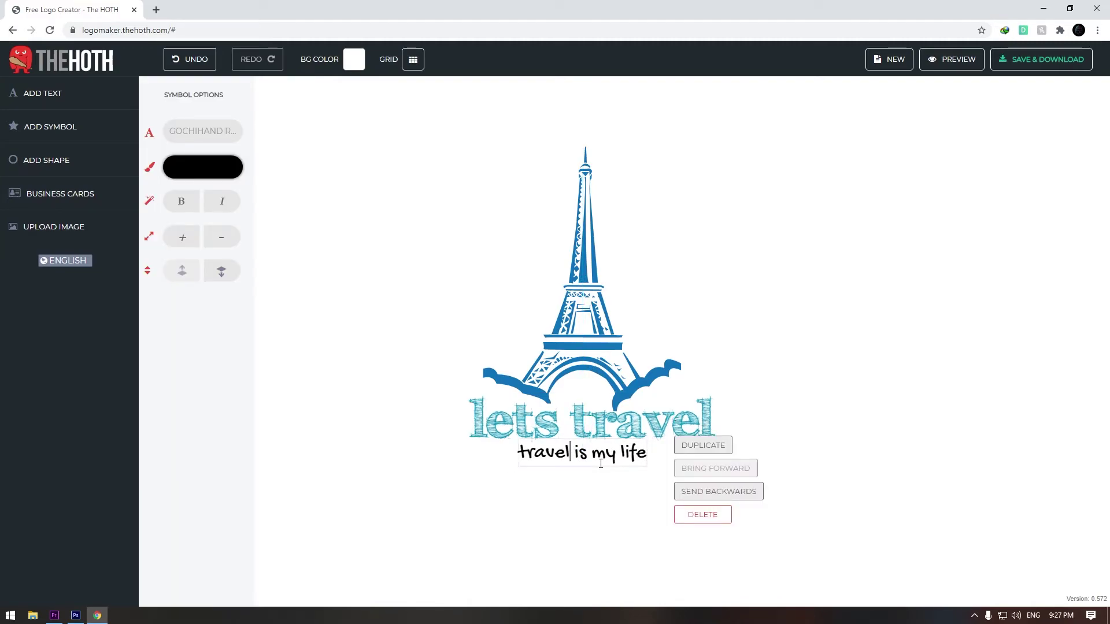
type("ling")
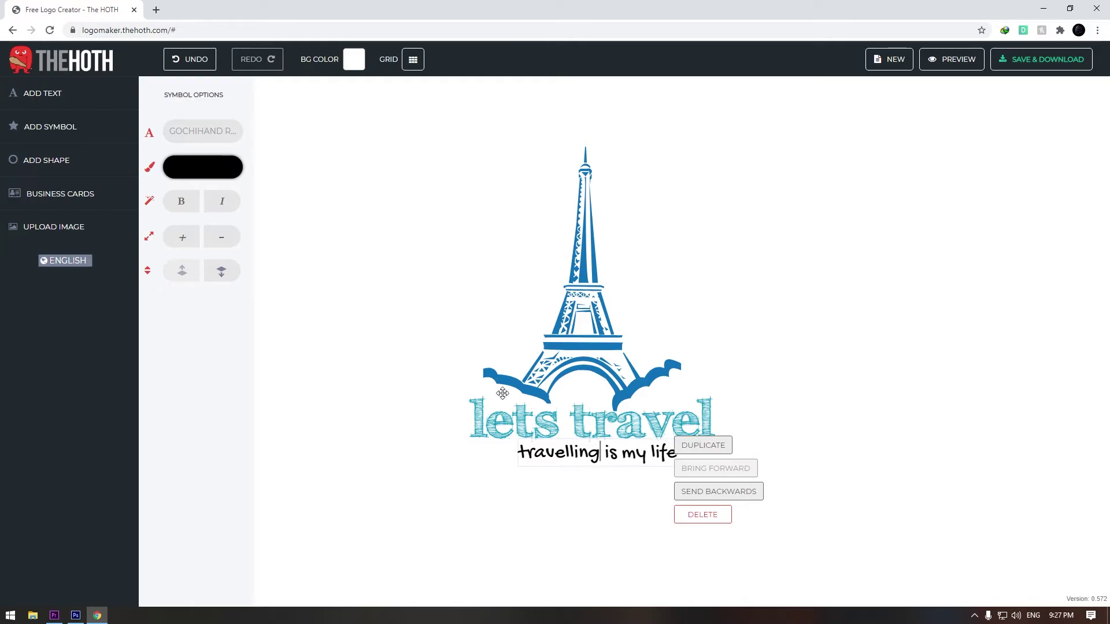
left_click(303, 115)
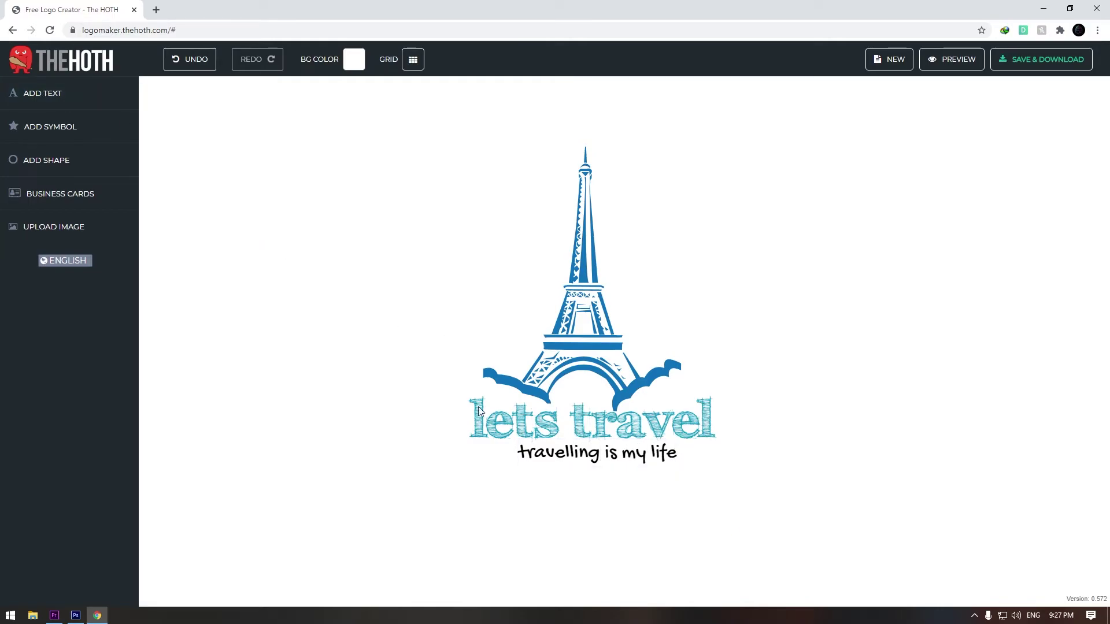
Step: Realign the tagline, the Eiffel Tower symbol and the lets travel text so they sit centred over one another
left_click(555, 448)
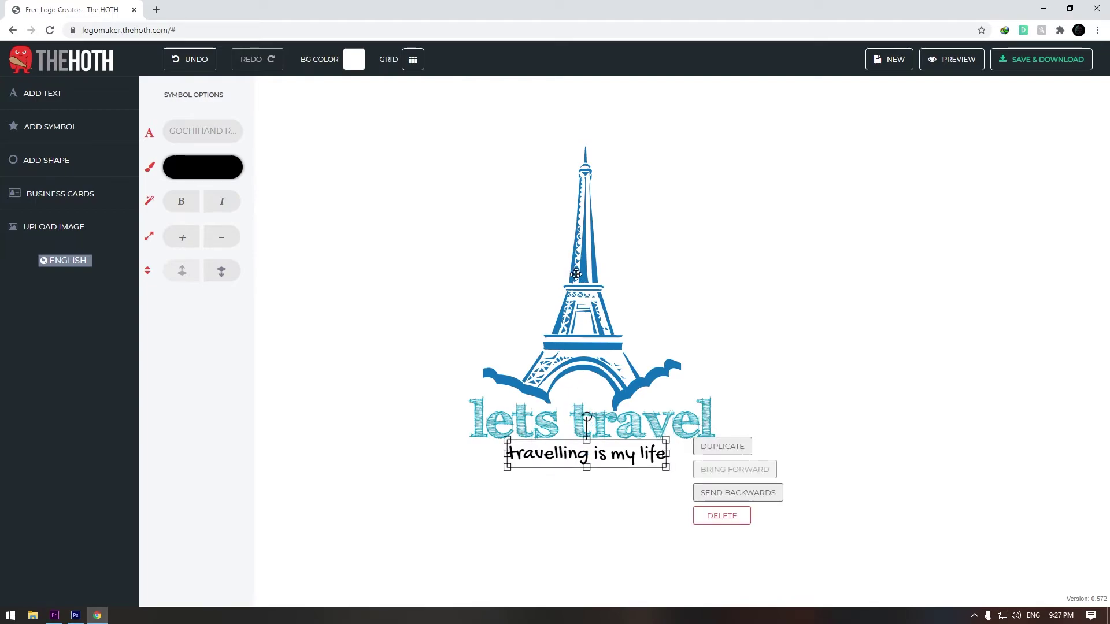
left_click(589, 287)
left_click_drag(589, 287, 582, 299)
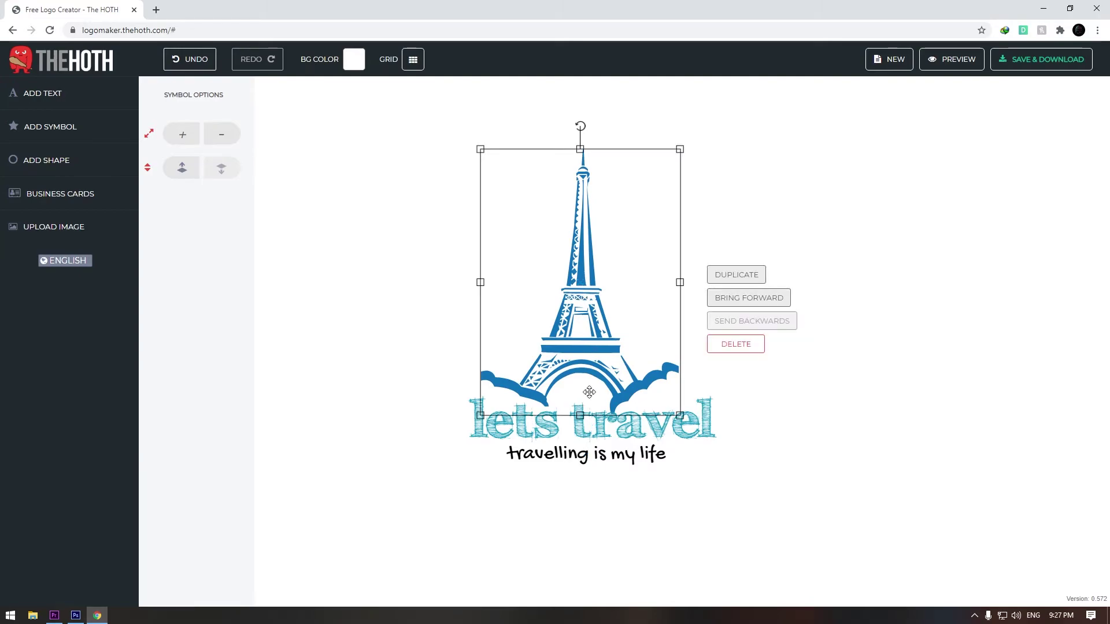
left_click(598, 440)
left_click_drag(597, 433, 599, 435)
left_click(599, 435)
left_click(592, 478)
left_click(583, 457)
left_click_drag(583, 457, 583, 460)
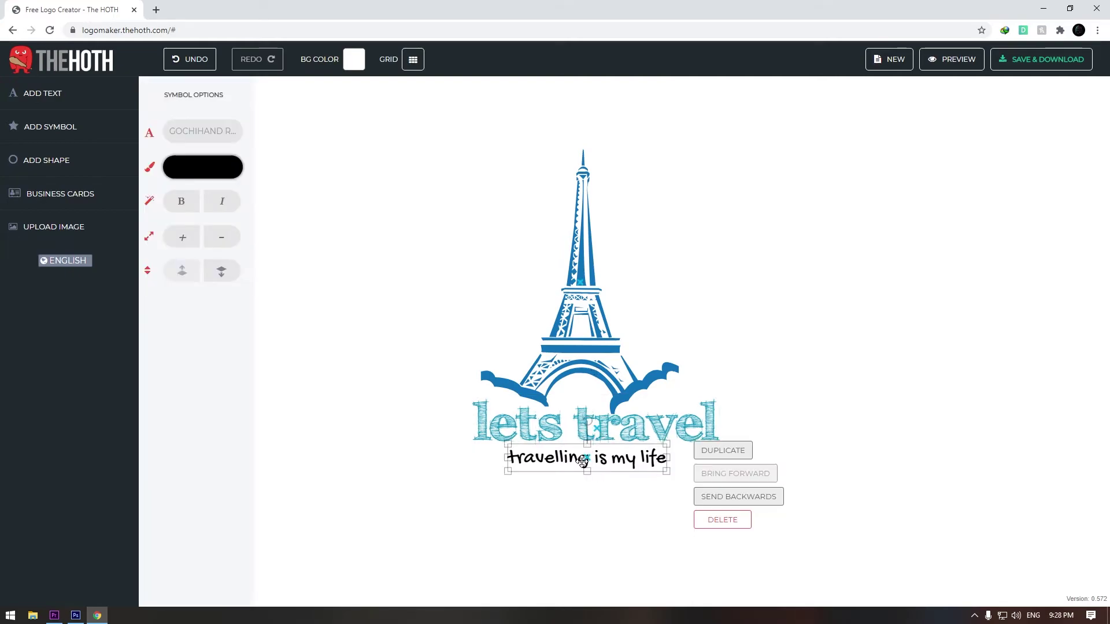
Step: Set the tagline's colour to dark blue (#1800a1)
left_click(211, 167)
left_click_drag(302, 185, 306, 195)
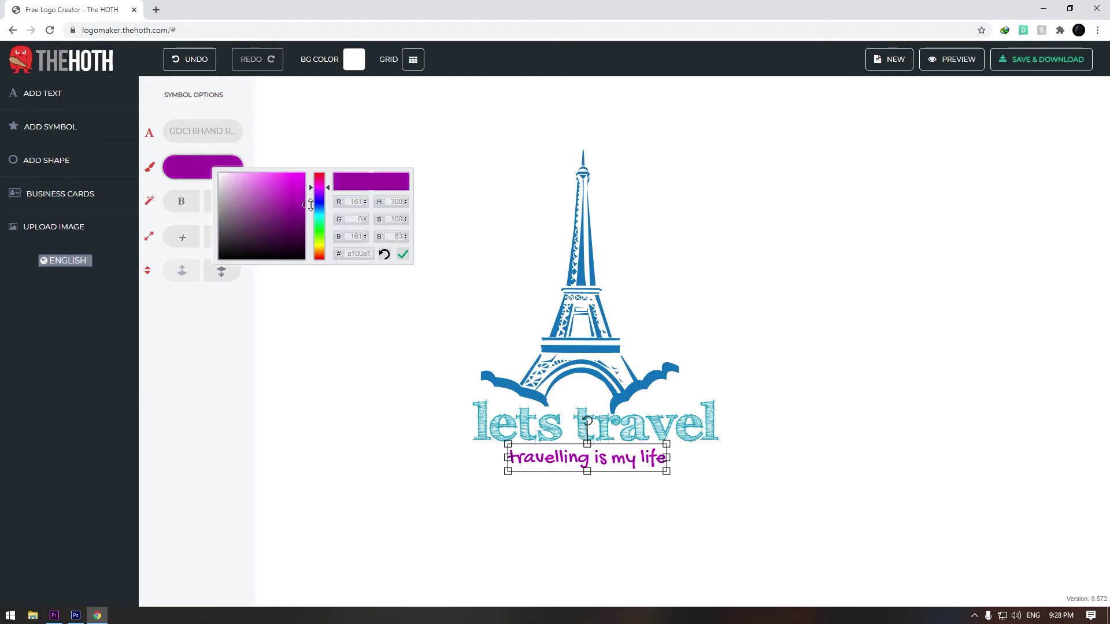
left_click(324, 199)
left_click(325, 200)
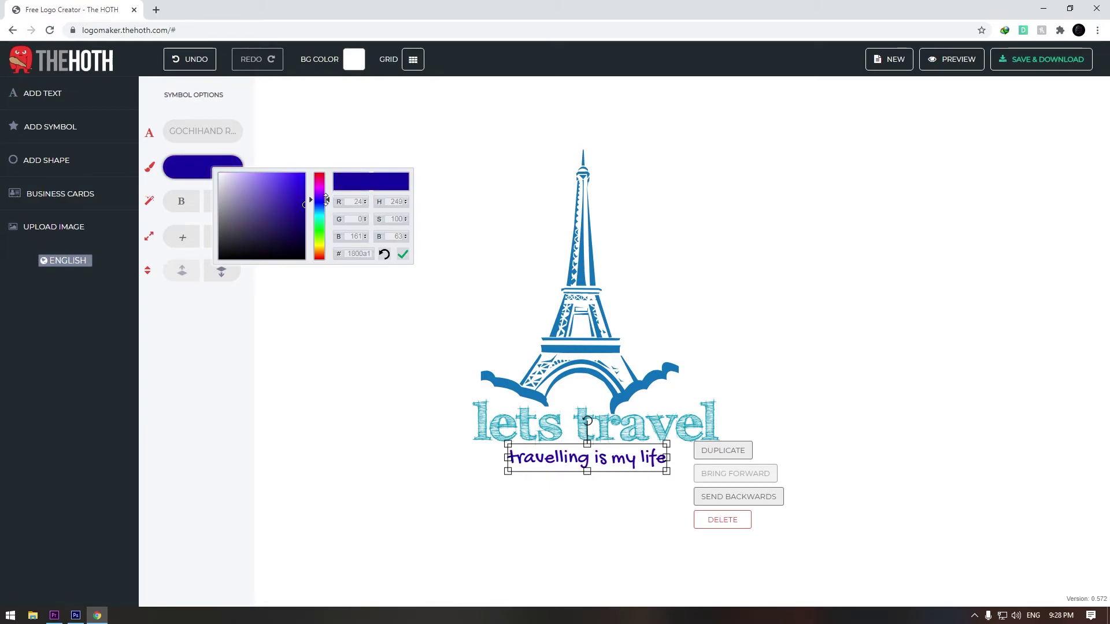
left_click(385, 137)
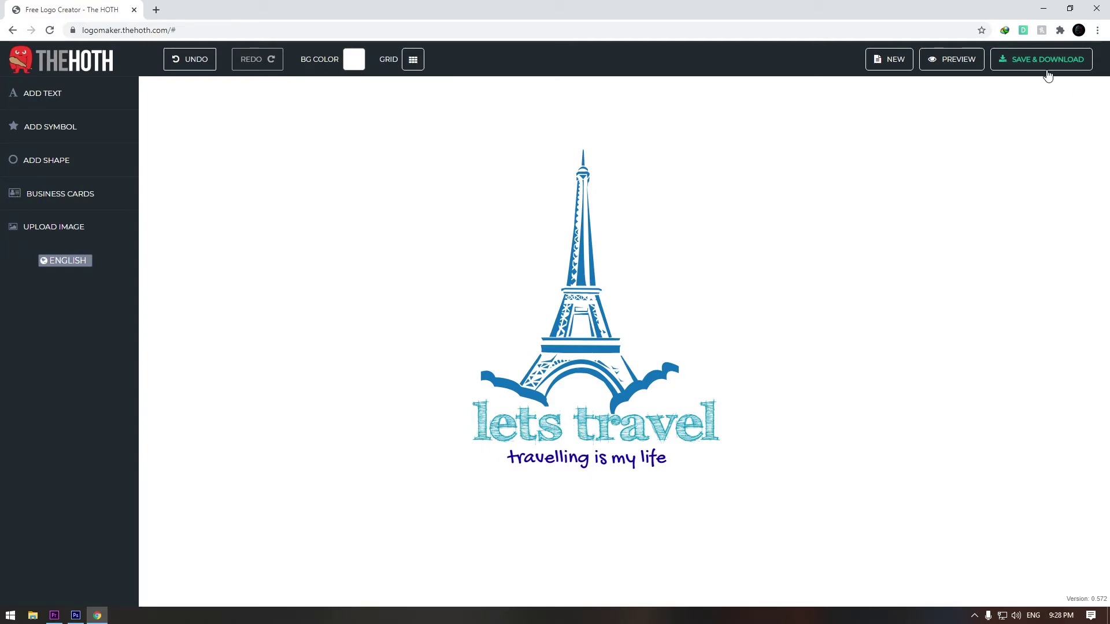
Step: Preview the logo on the product mockups, then close the preview and the free domain offer
left_click(945, 62)
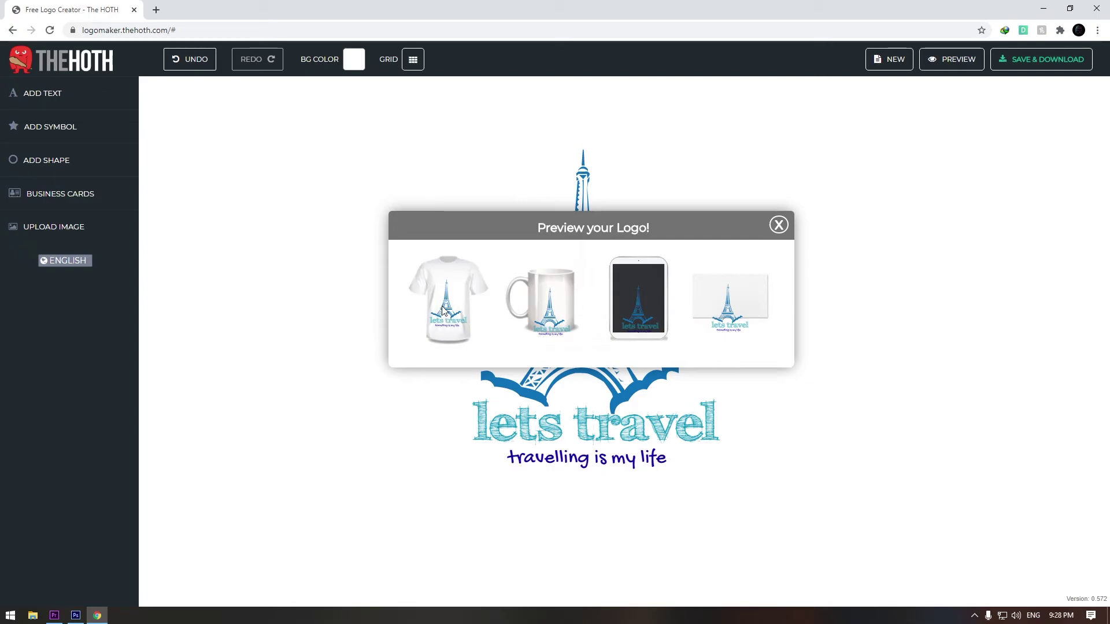
left_click(778, 225)
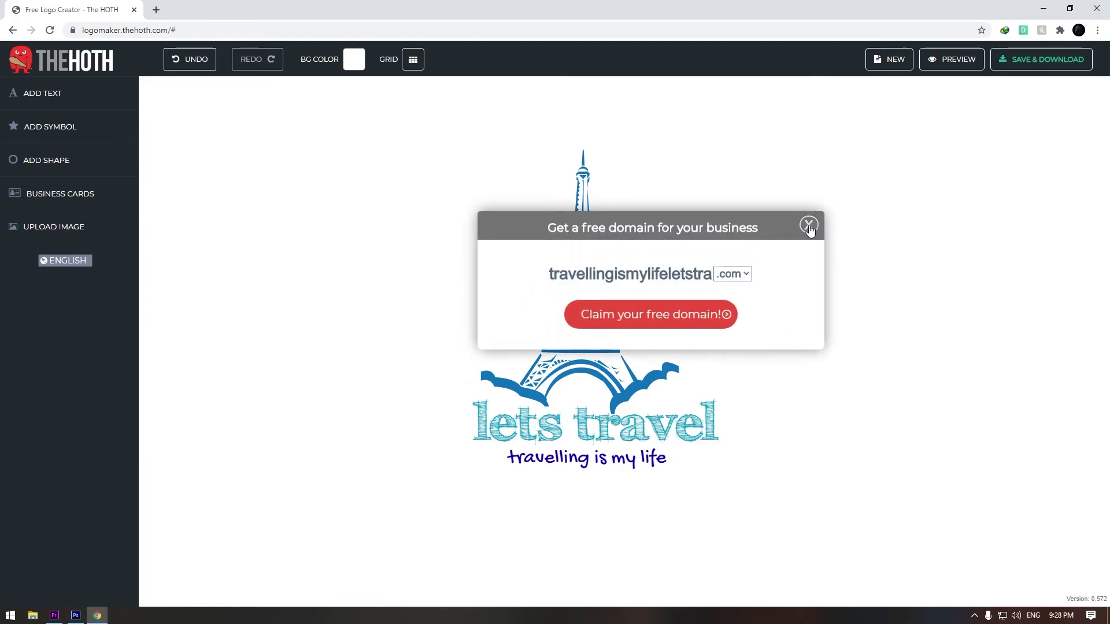
left_click(809, 226)
Step: Save the logo for download, then switch to Gmail and open the "Your Free Logo from The HOTH" e-mail
left_click(1044, 62)
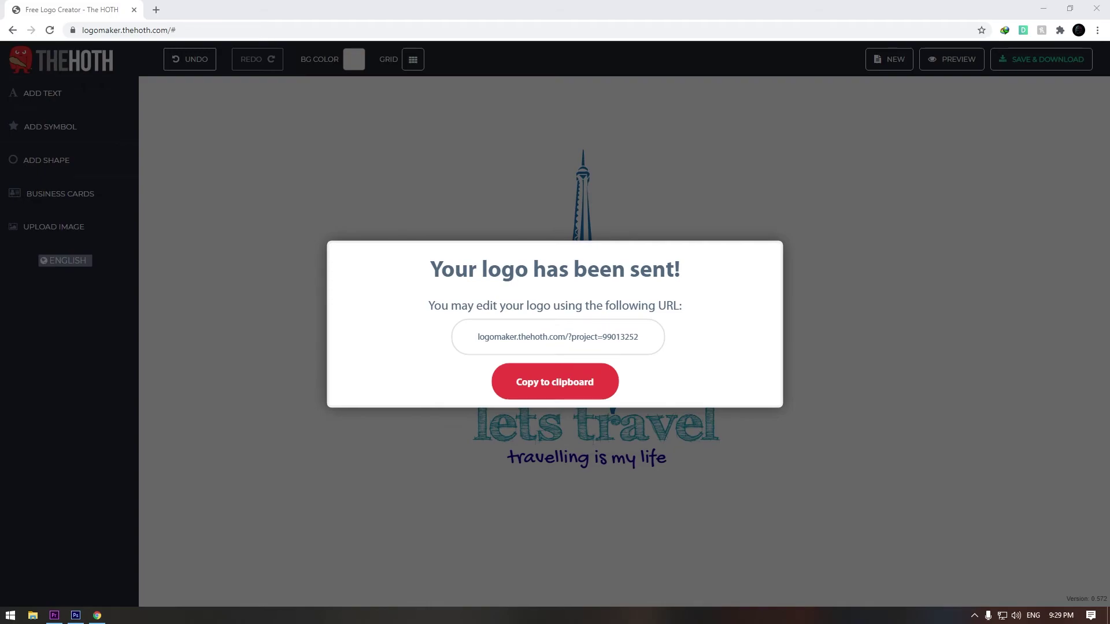
left_click_drag(292, 210, 385, 68)
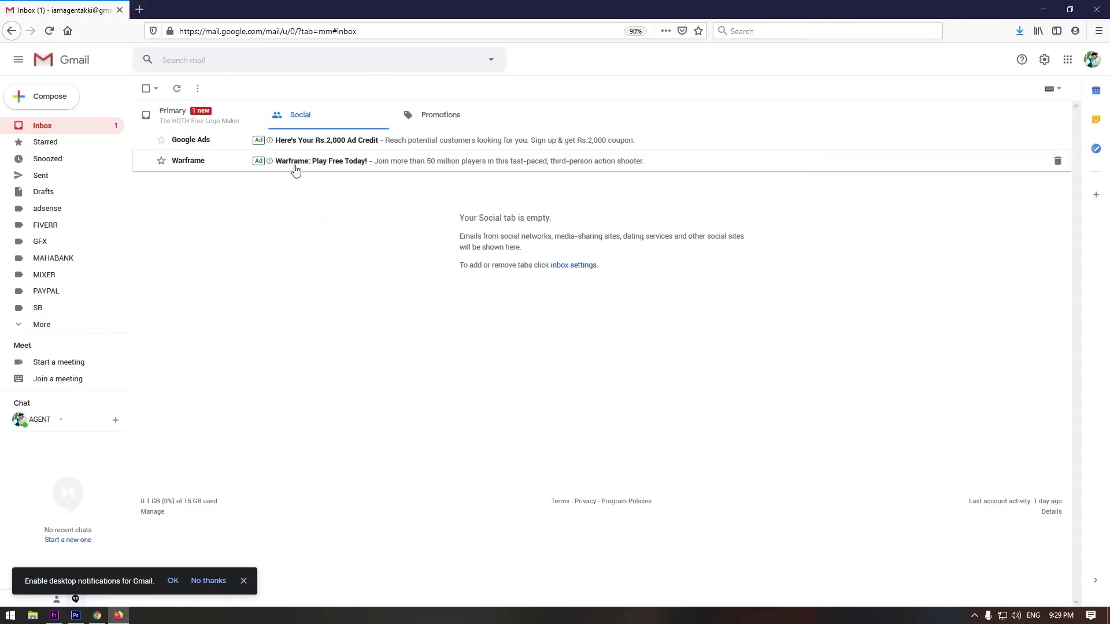
left_click(194, 118)
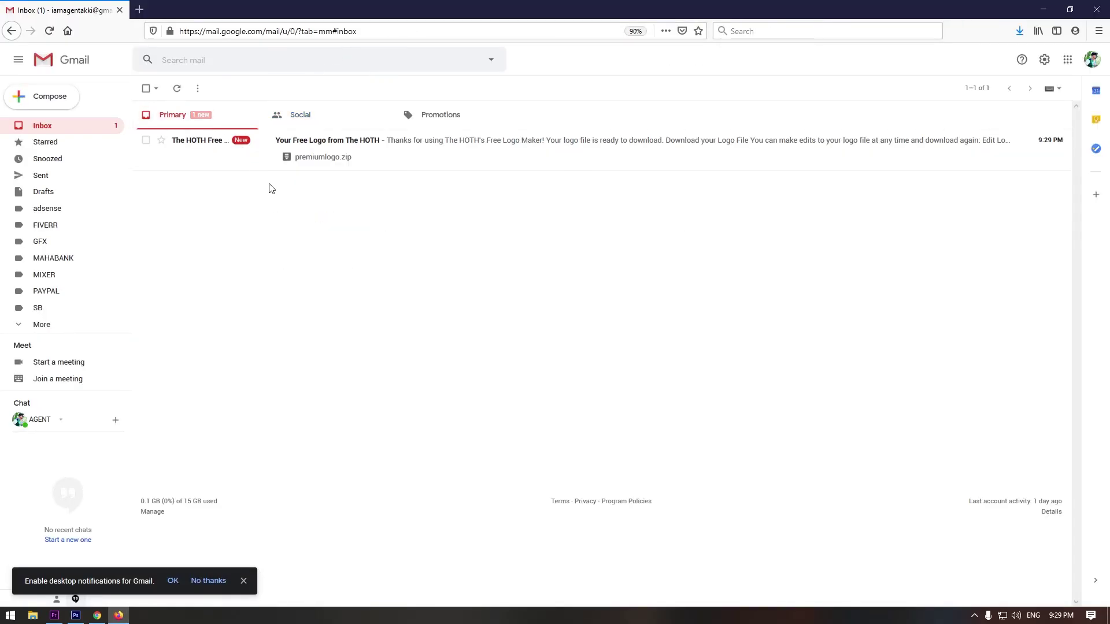
left_click(376, 150)
Step: Download the attached premiumlogo.zip into the Downloads folder on the Backup (F:) drive
mouse_move(202, 293)
left_click(194, 300)
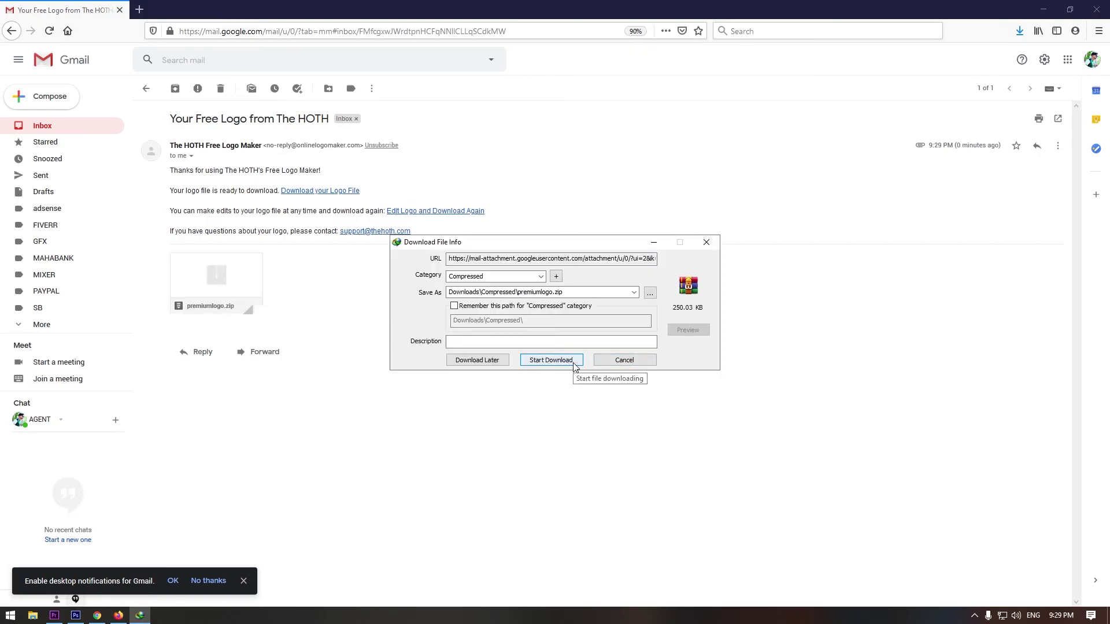
left_click(649, 292)
scroll(440, 370, "up", 5)
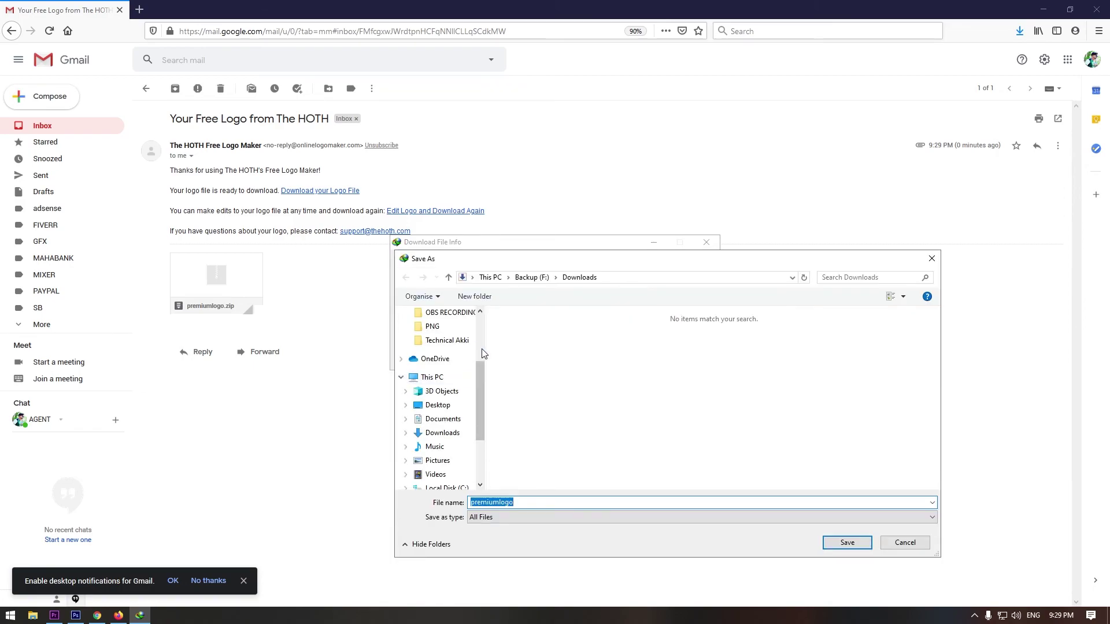
left_click(440, 351)
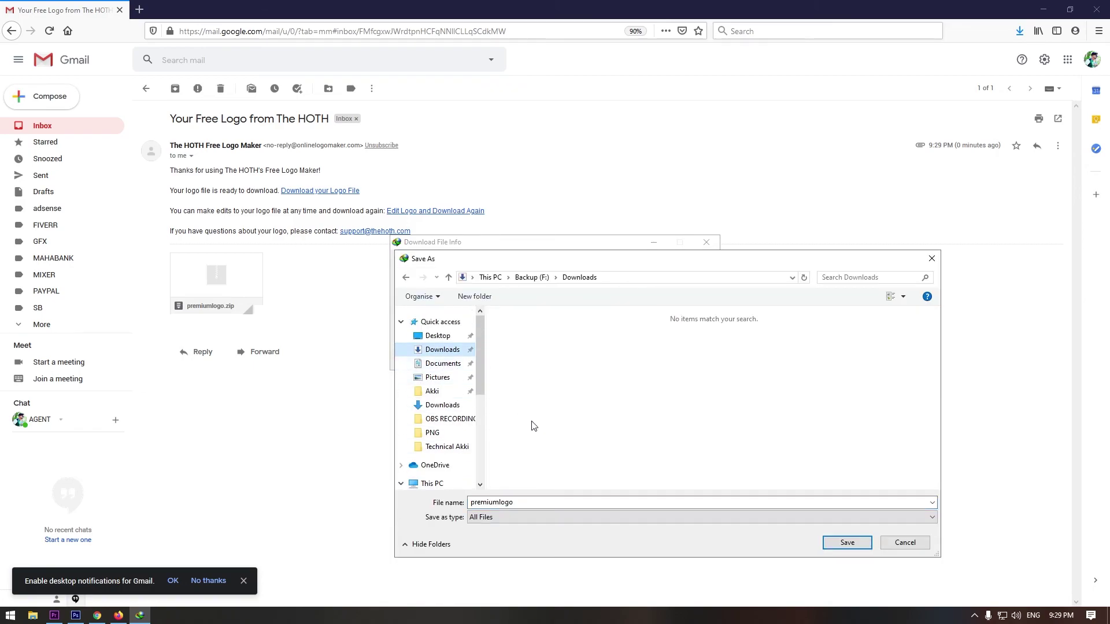
left_click(848, 542)
left_click(585, 359)
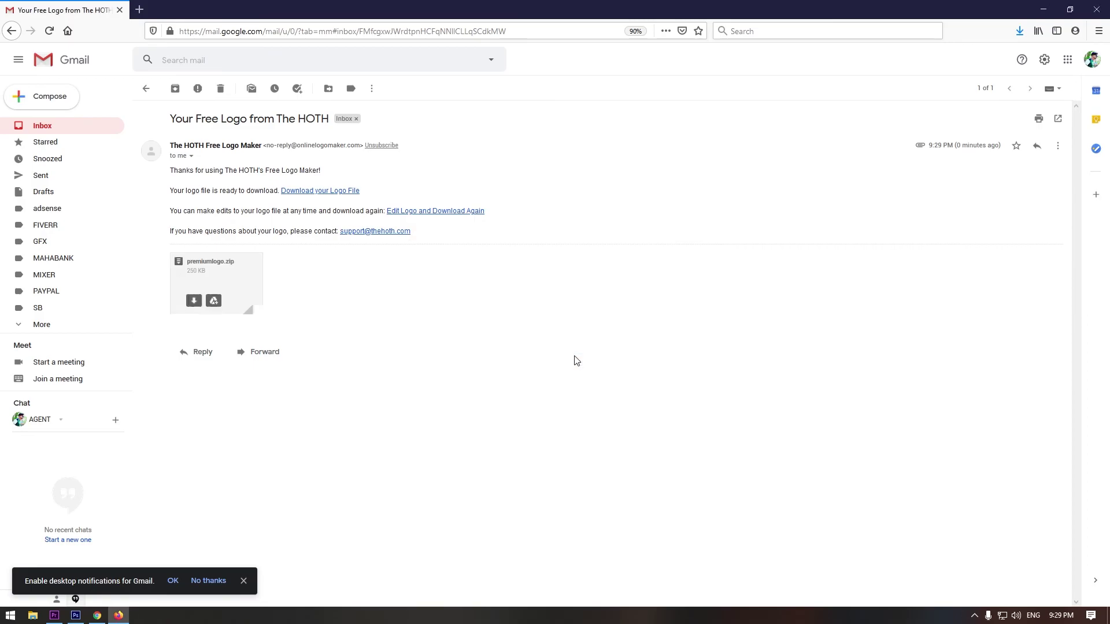
Step: Extract the premiumlogo archive in the Downloads folder and open the extracted premiumlogo folder to view the logo files
left_click(581, 345)
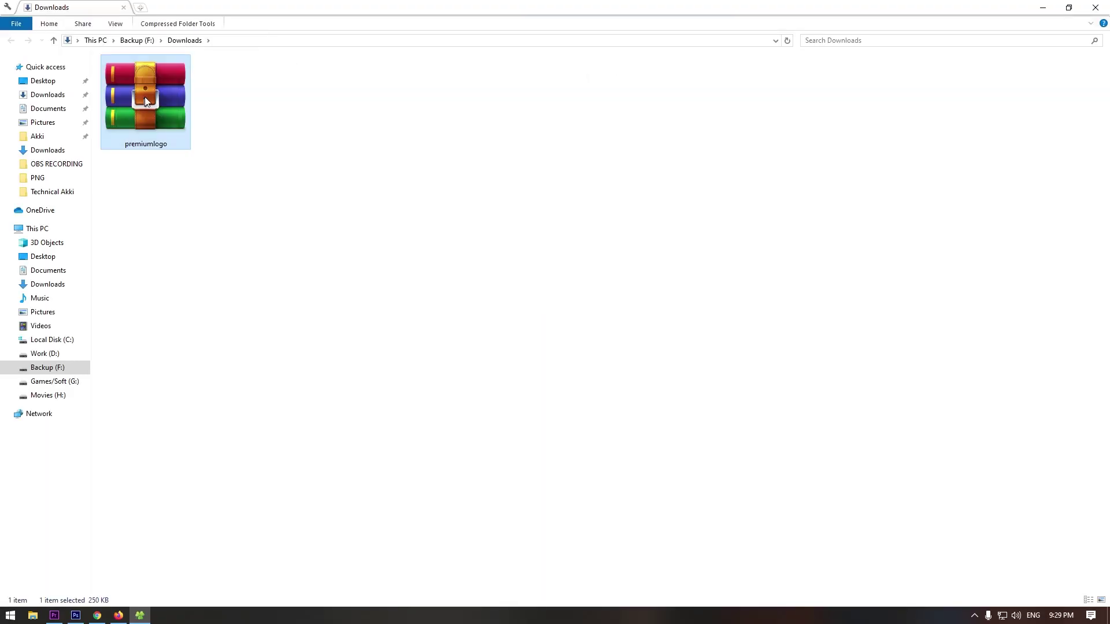
right_click(145, 96)
left_click(224, 170)
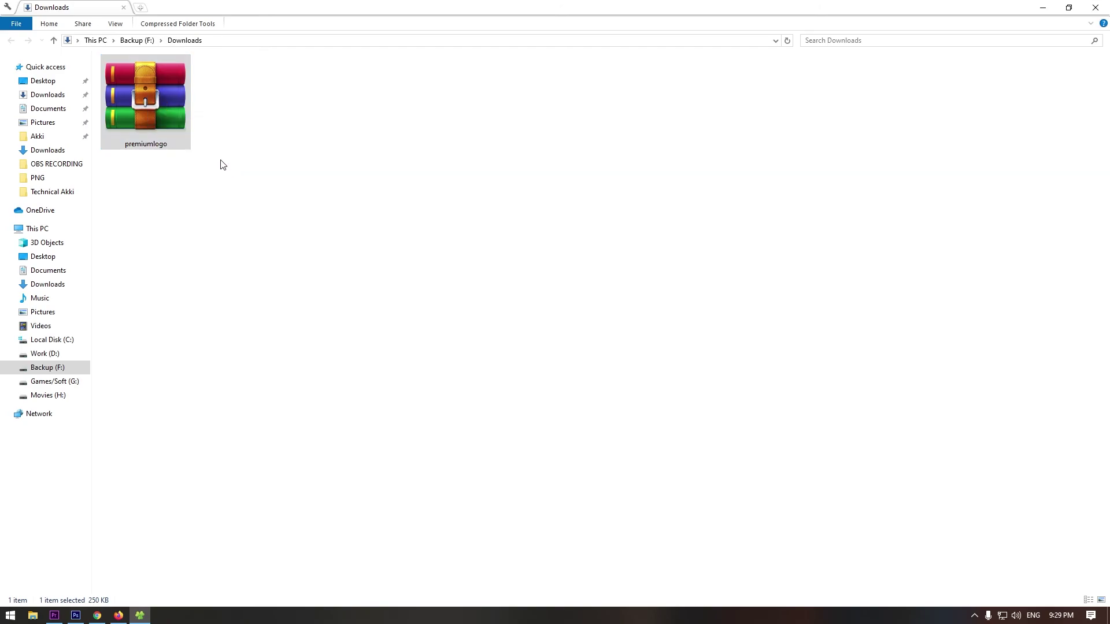
double_click(162, 100)
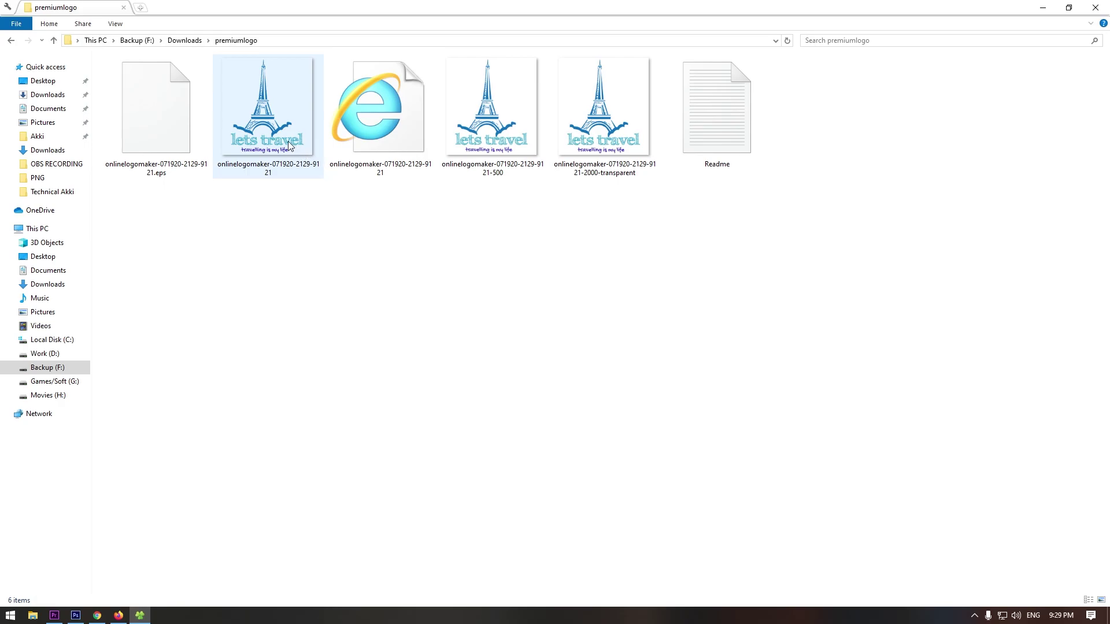
mouse_move(287, 144)
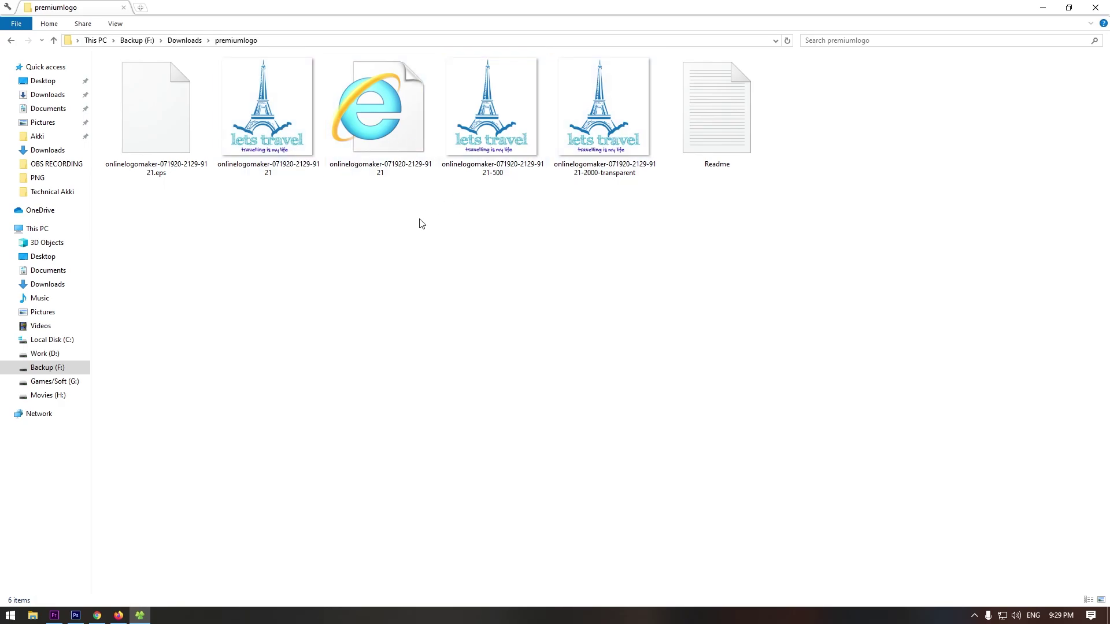
scroll(418, 224, "up", 2)
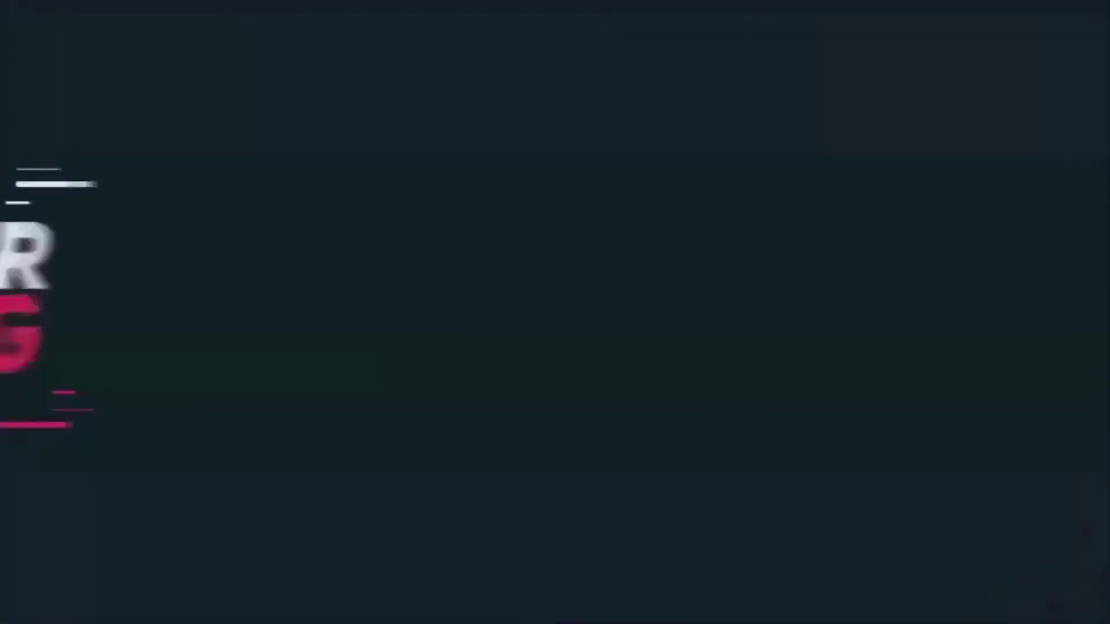